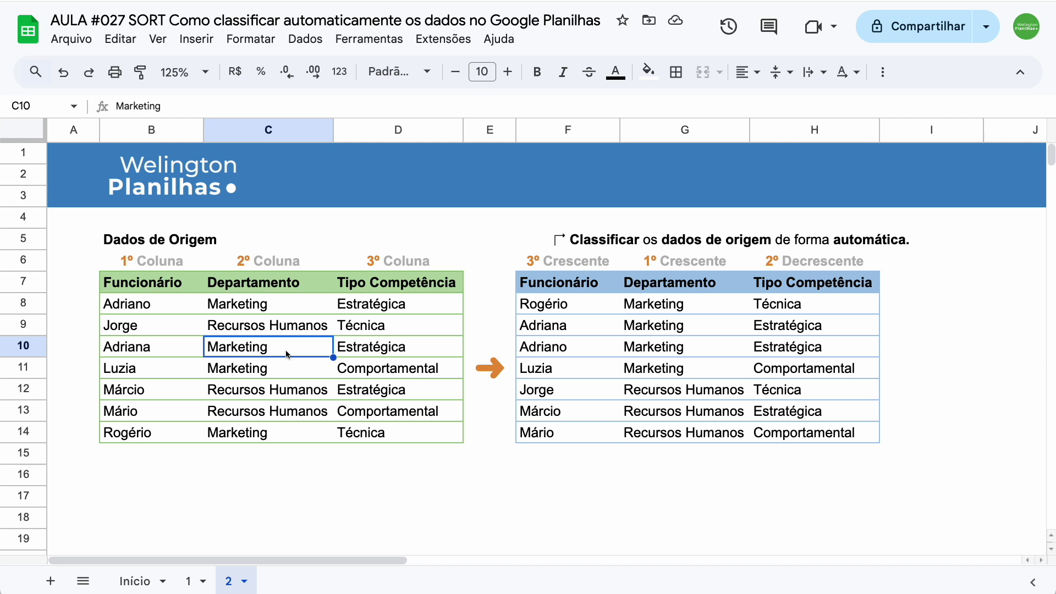
Test-paste Marketing from C10 into C9, undo it, and go to sheet 1.
key(ctrl+c)
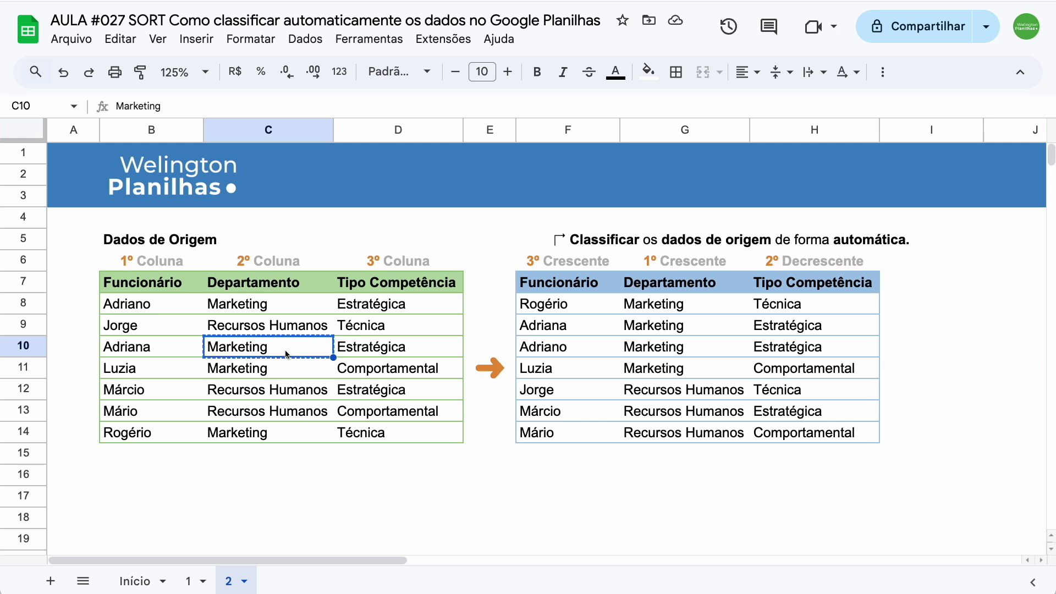
click(269, 332)
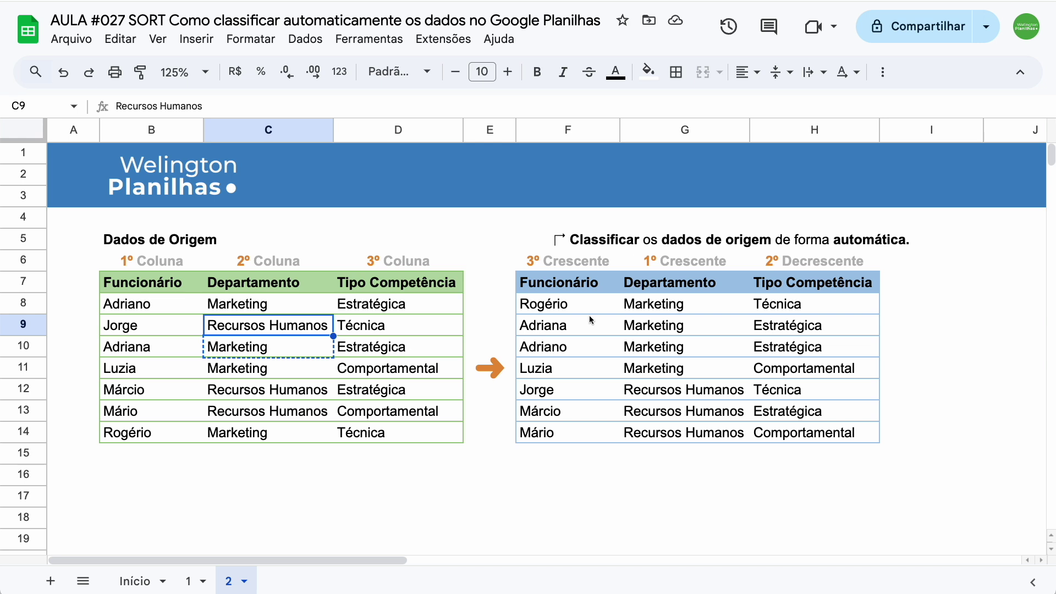
key(ctrl+v)
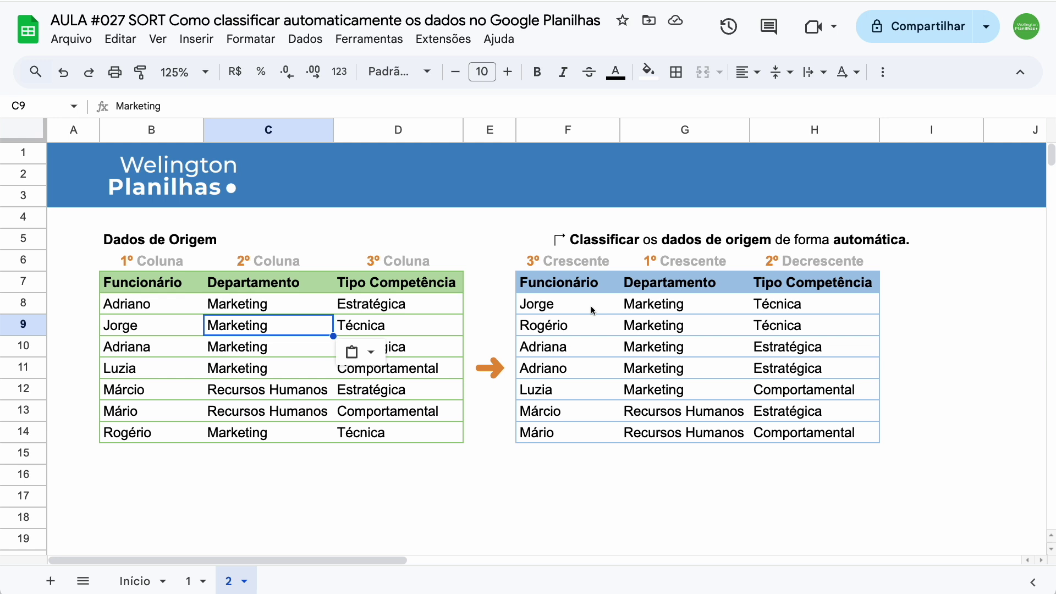
key(ctrl+z)
click(187, 582)
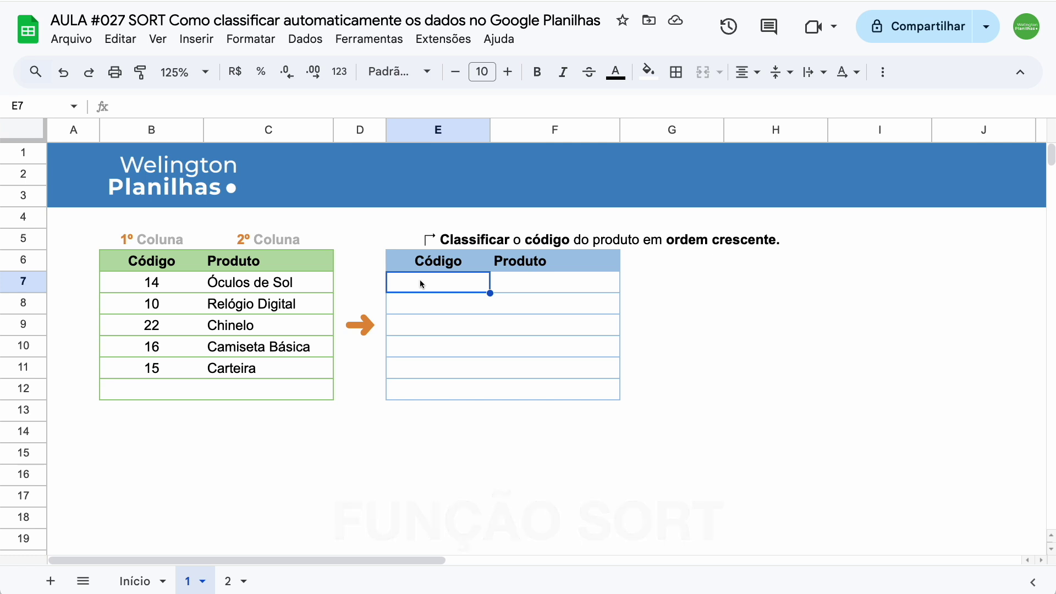
Start the formula =SORT(B7:C12; in E7 over the product range.
text(=)
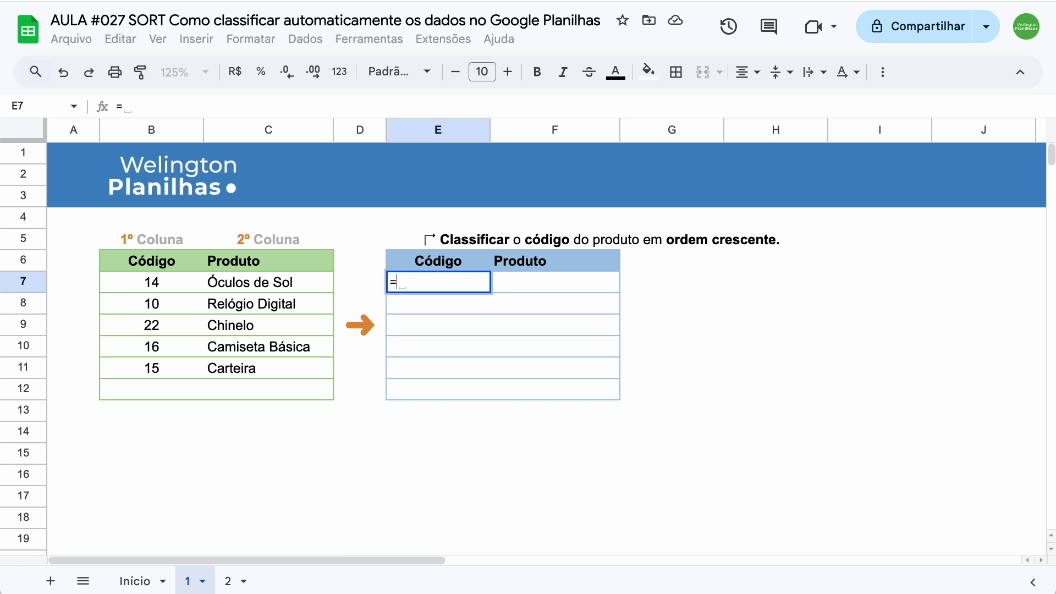
text(sor)
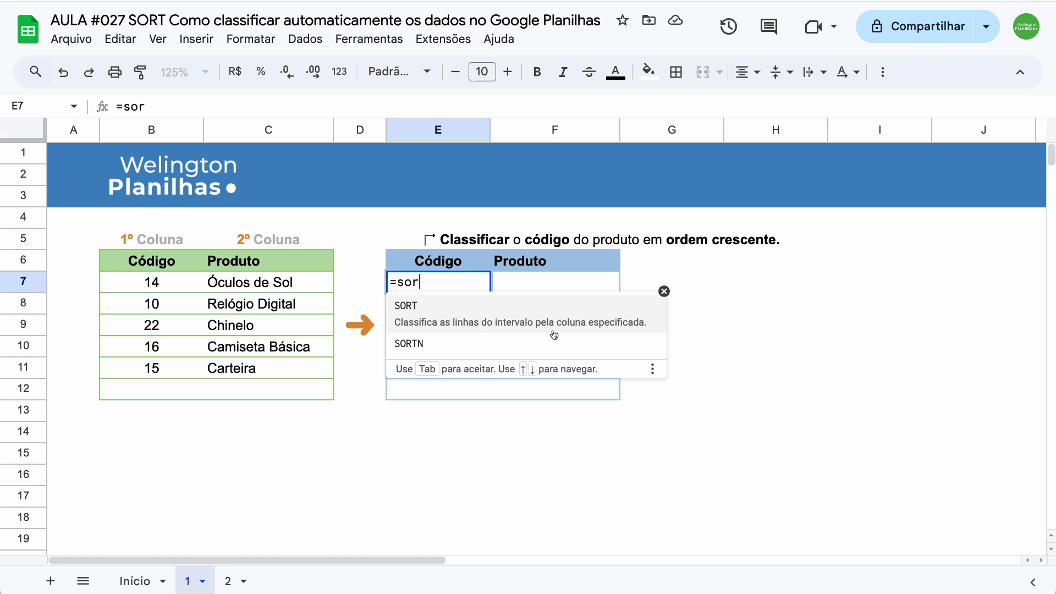
click(507, 316)
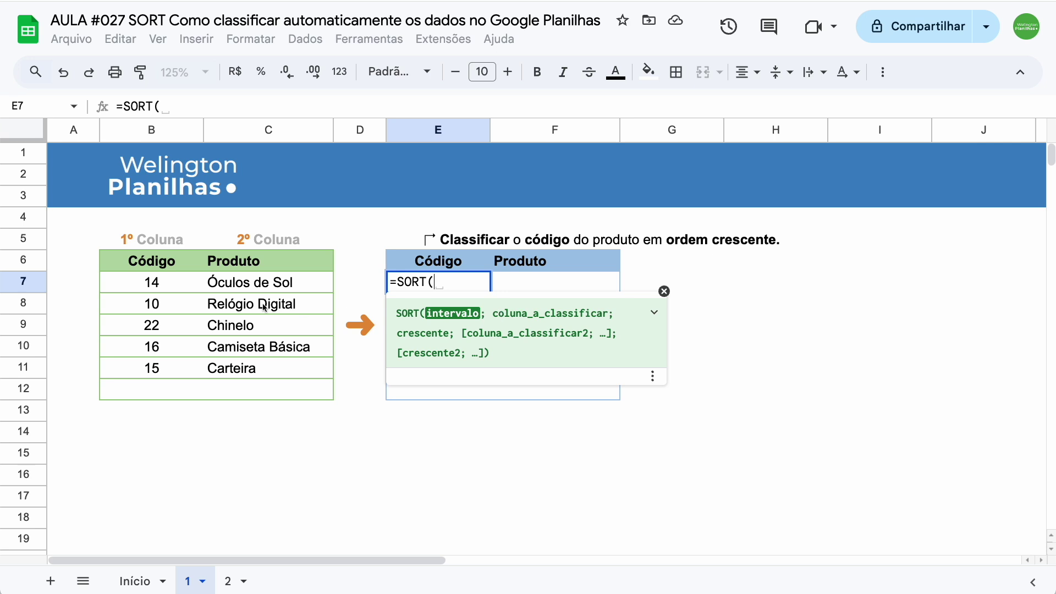
drag(133, 284, 297, 397)
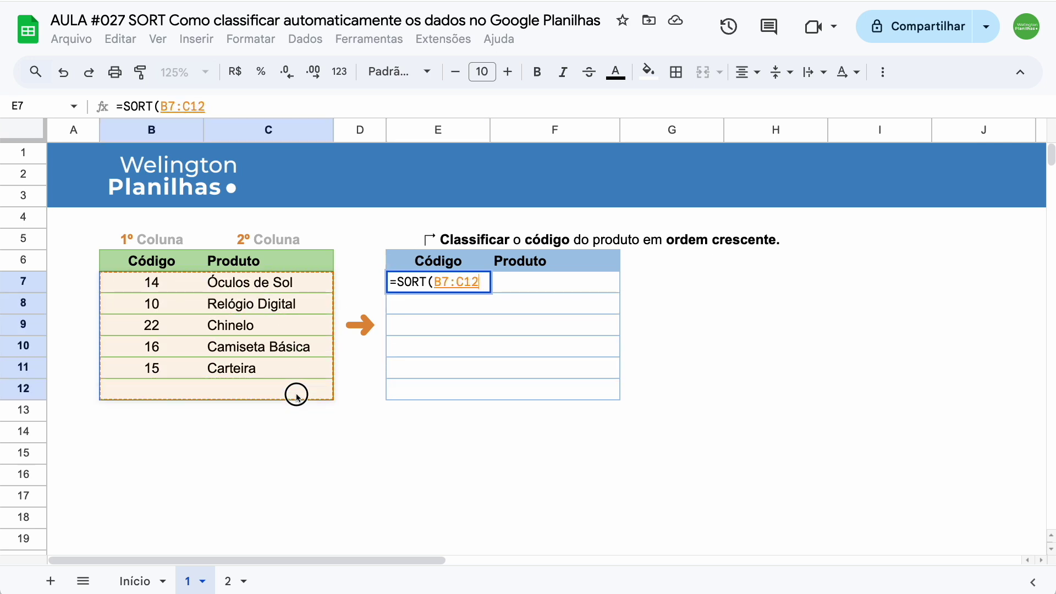
text(;)
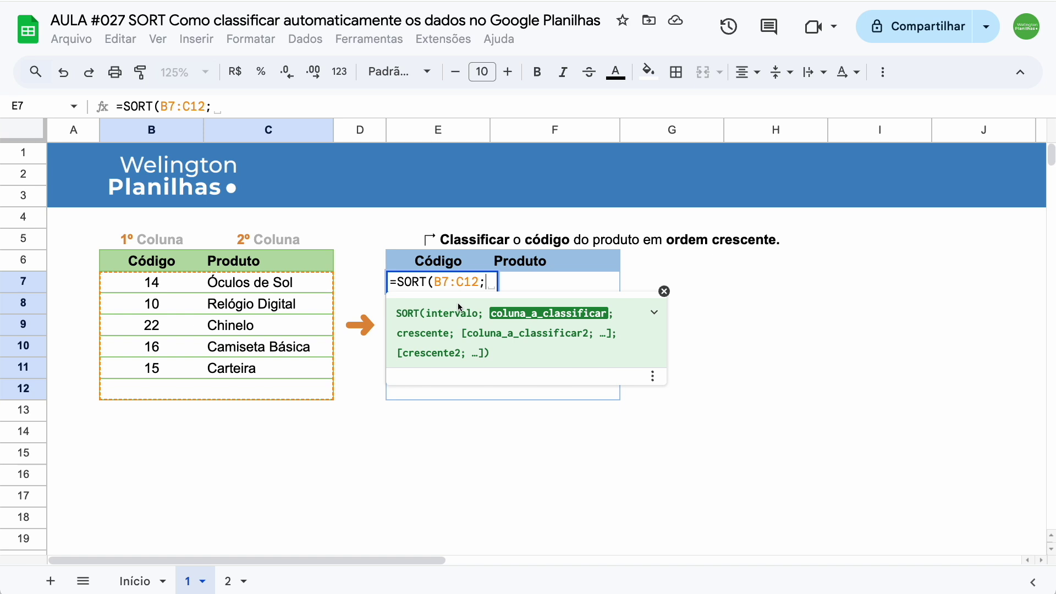
text(1;)
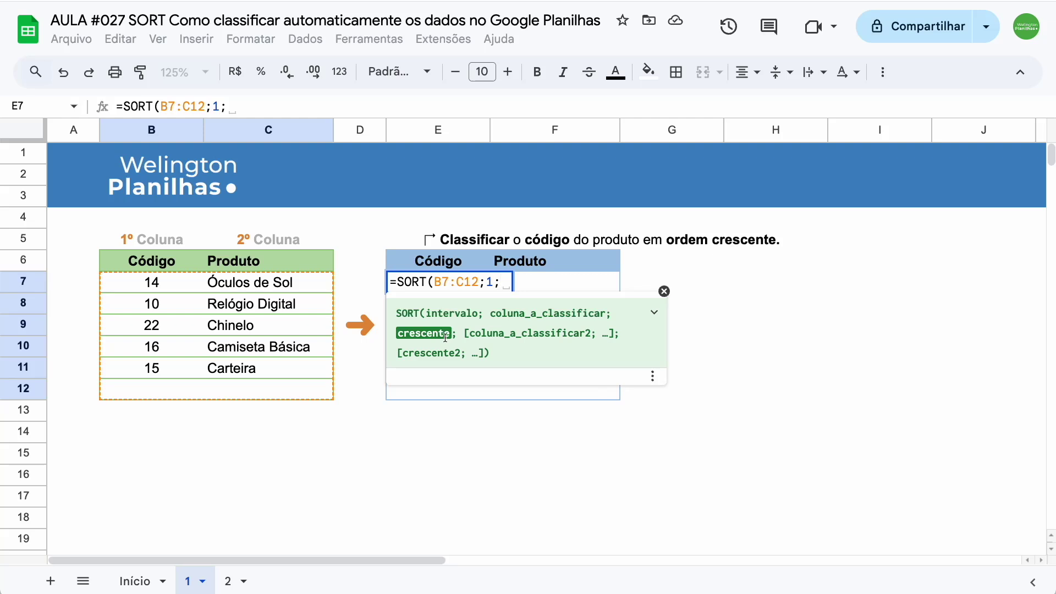
Finish the E7 SORT formula with a 0 order argument and enter it.
text(1)
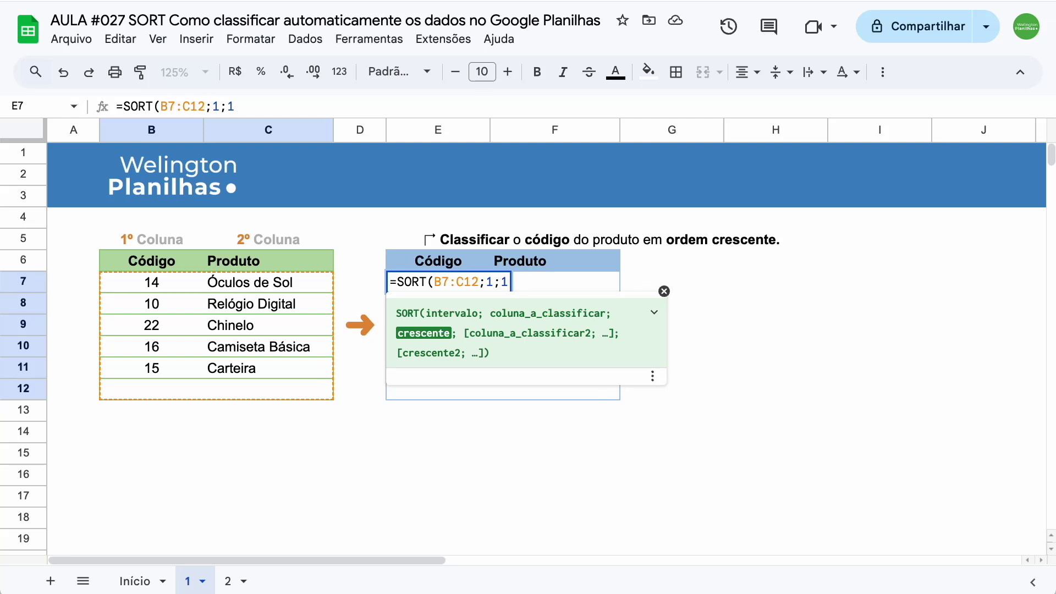
key(BackSpace)
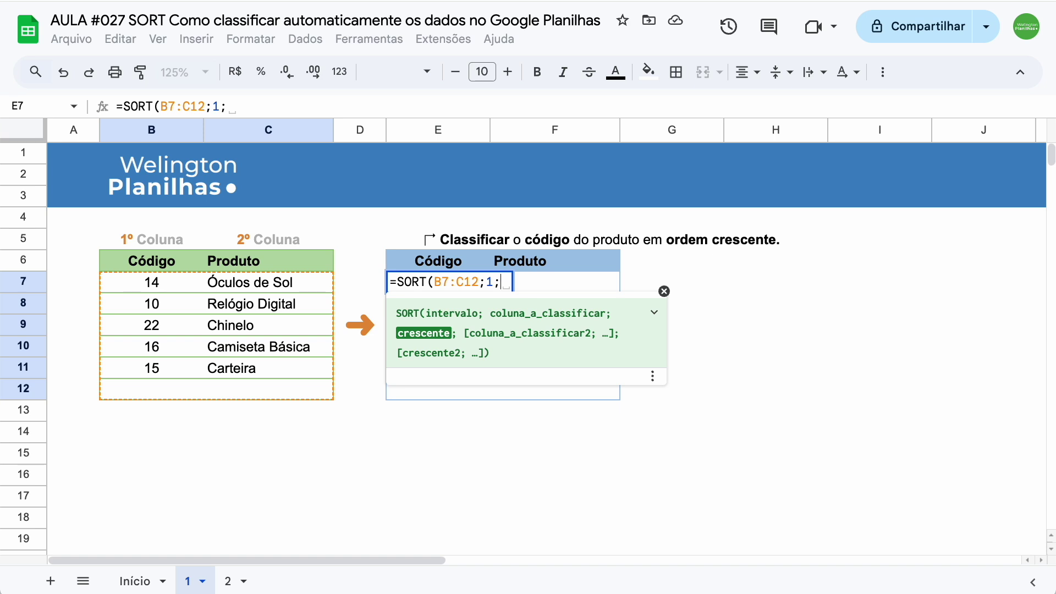
text(0)
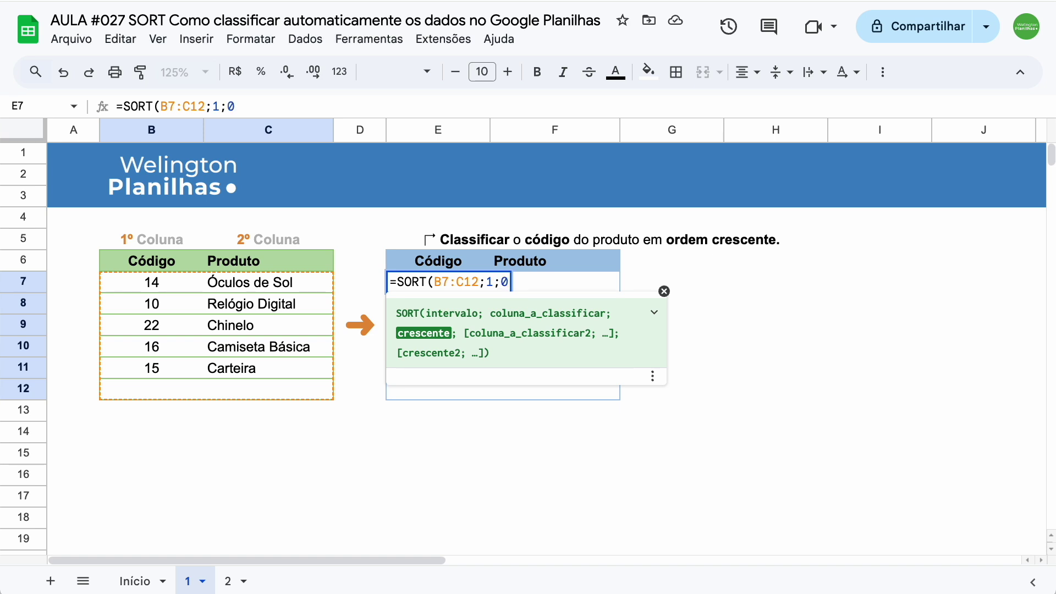
text())
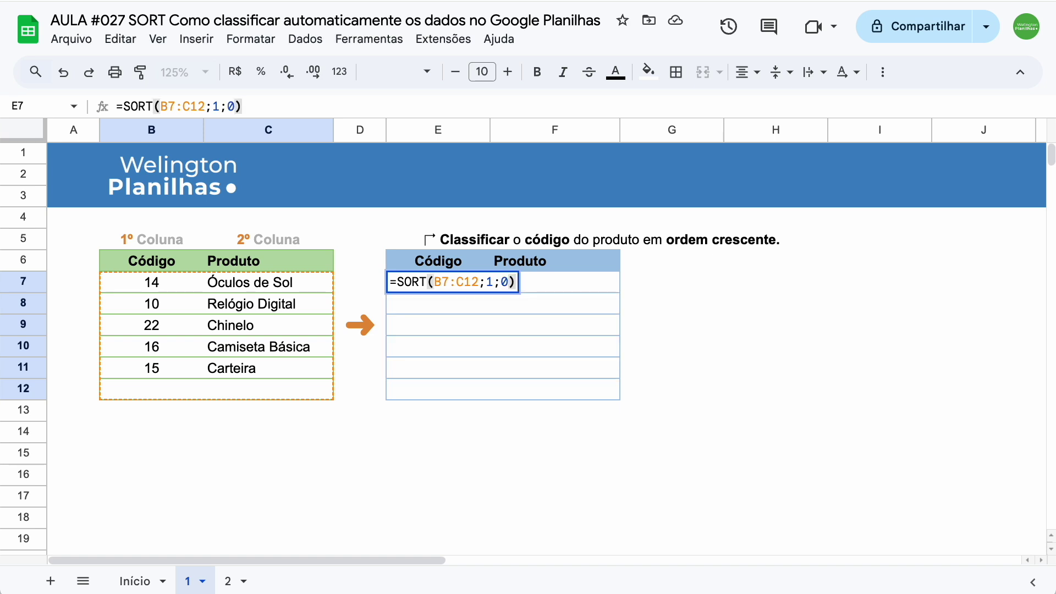
key(Return)
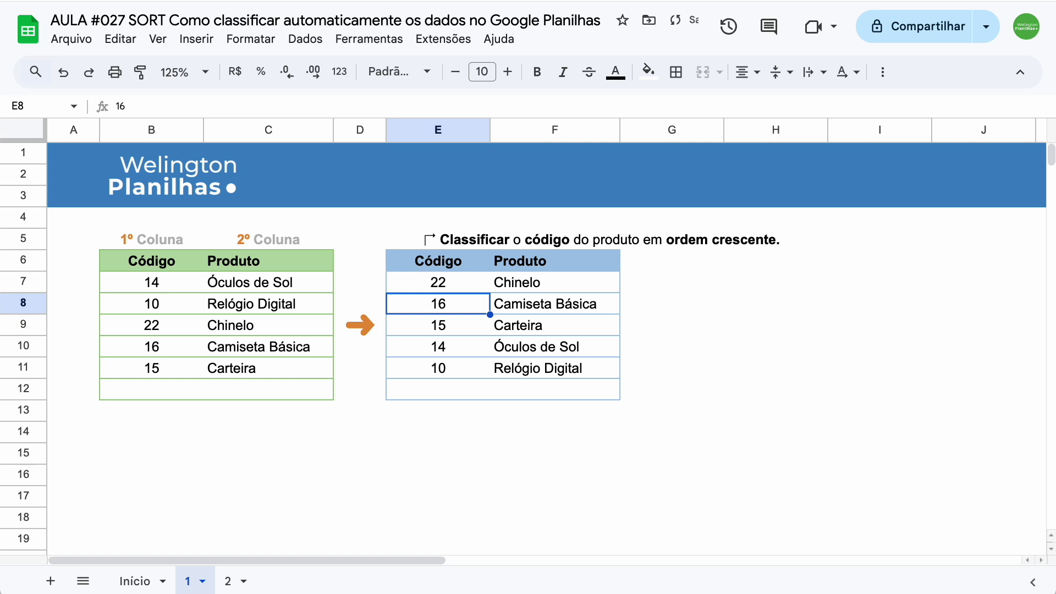
Change the E7 sort order from 0 to 1 so codes list ascending, 10 to 22.
double_click(459, 285)
double_click(504, 281)
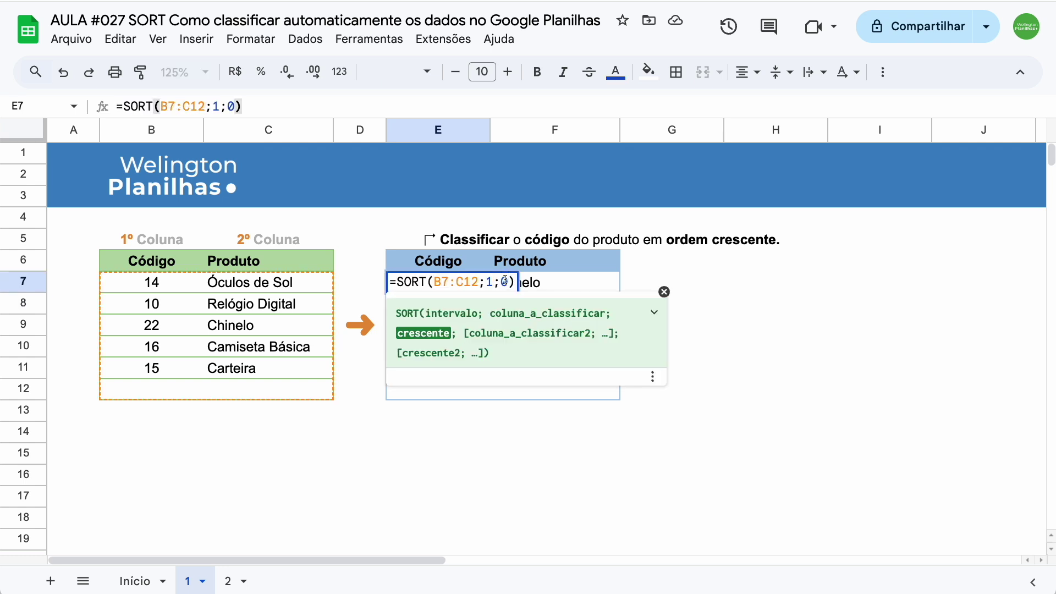
text(1)
key(Return)
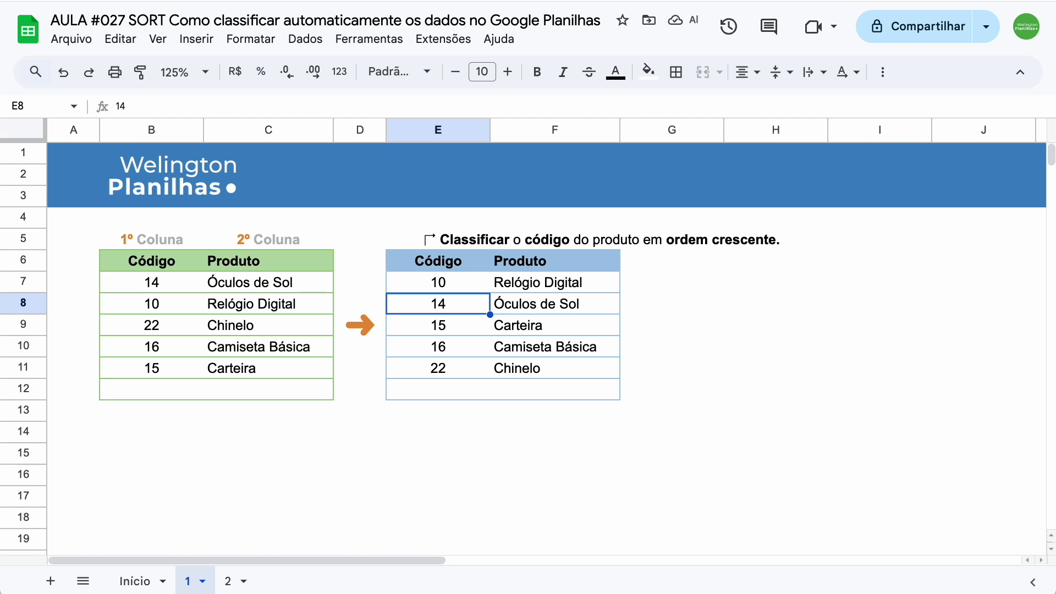
Add product code 5 'Blusa' in row 12, check the sorted list, then go to sheet 2.
click(152, 396)
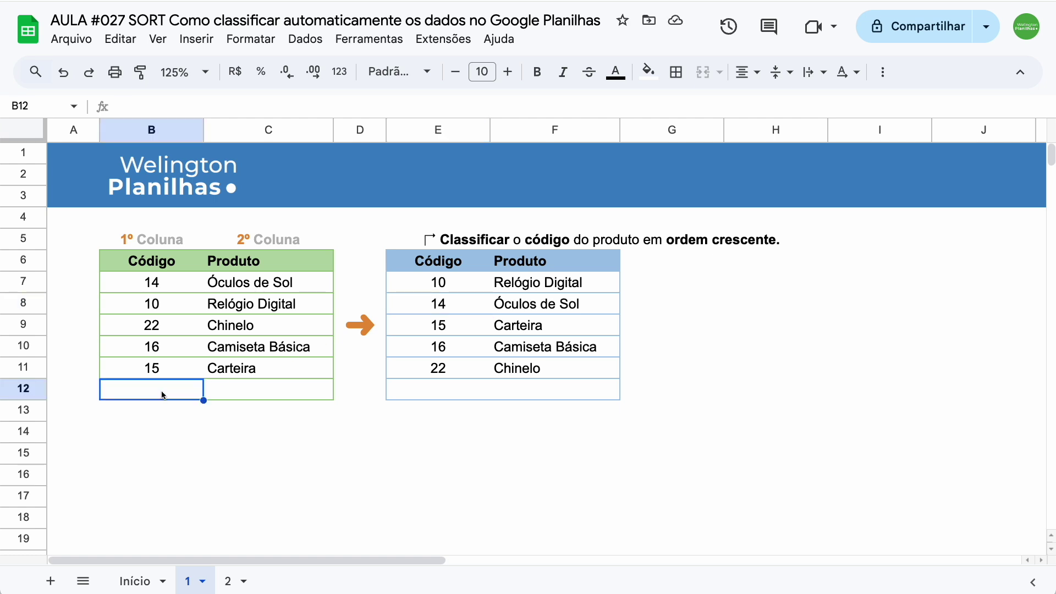
text(5)
key(Tab)
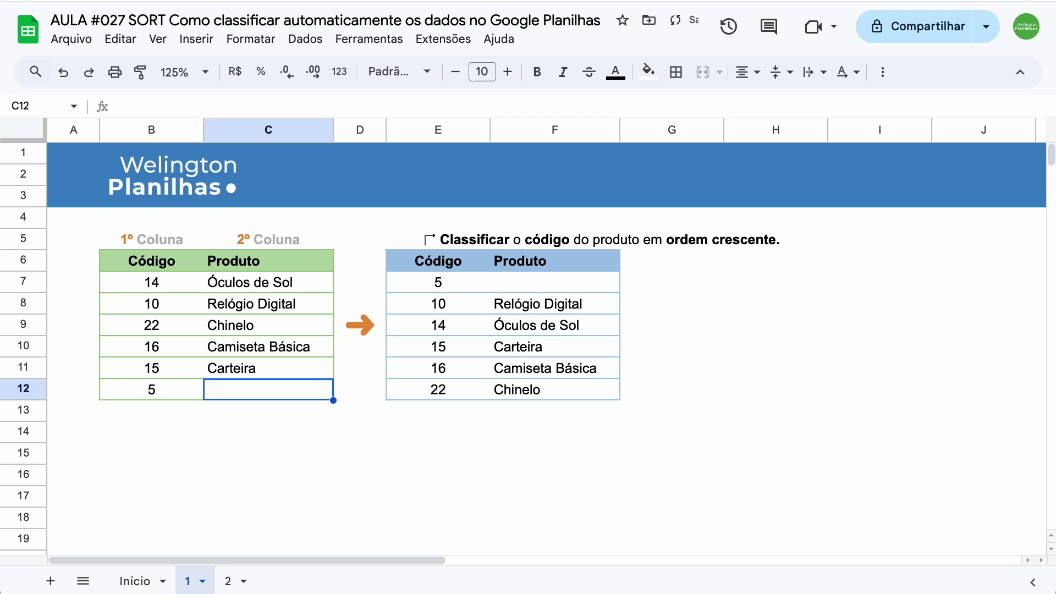
text(Blusa)
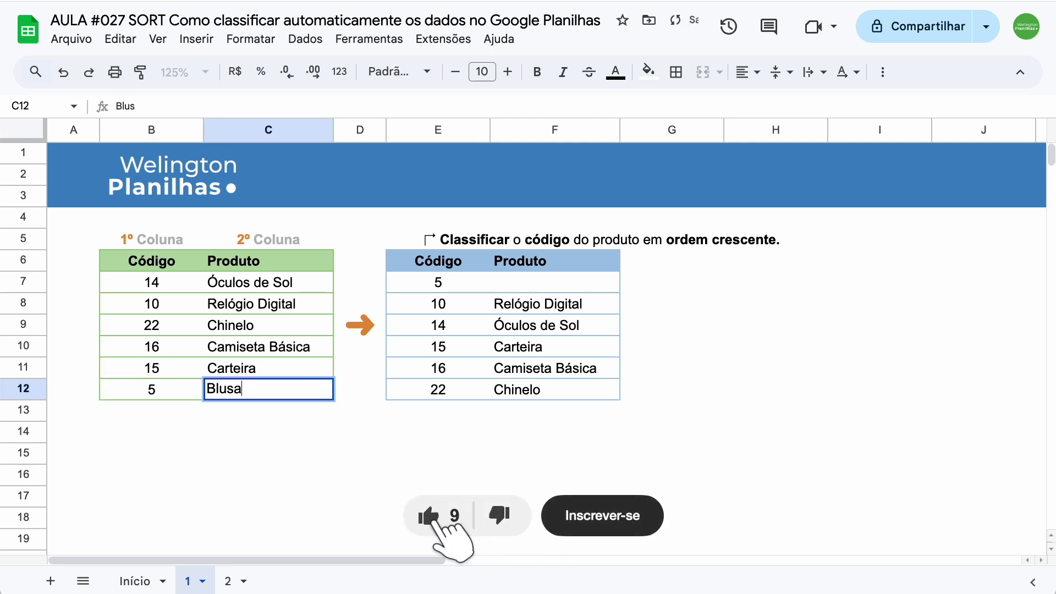
key(Tab)
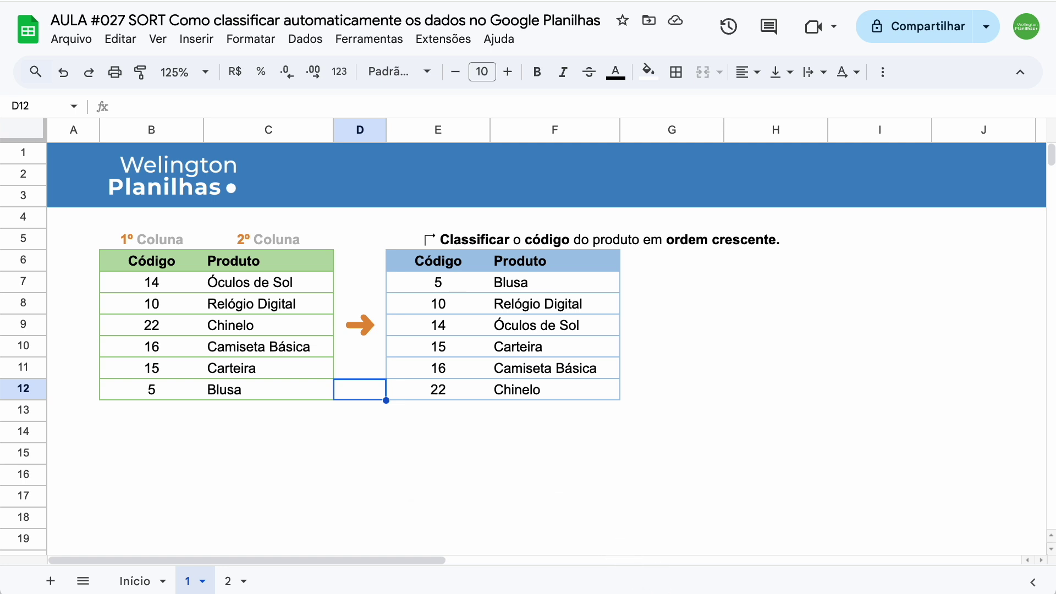
click(392, 415)
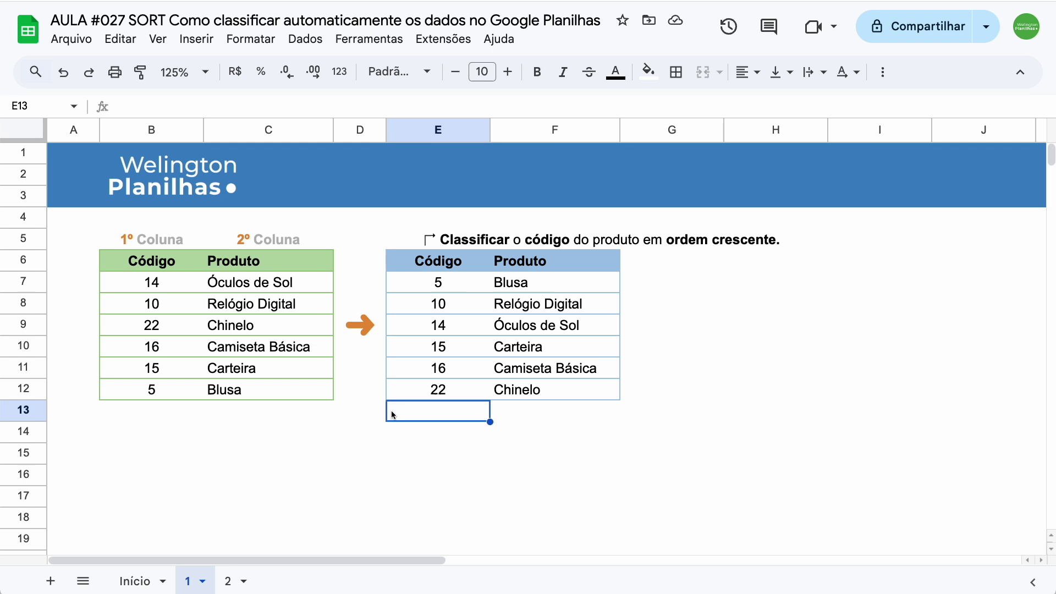
click(228, 581)
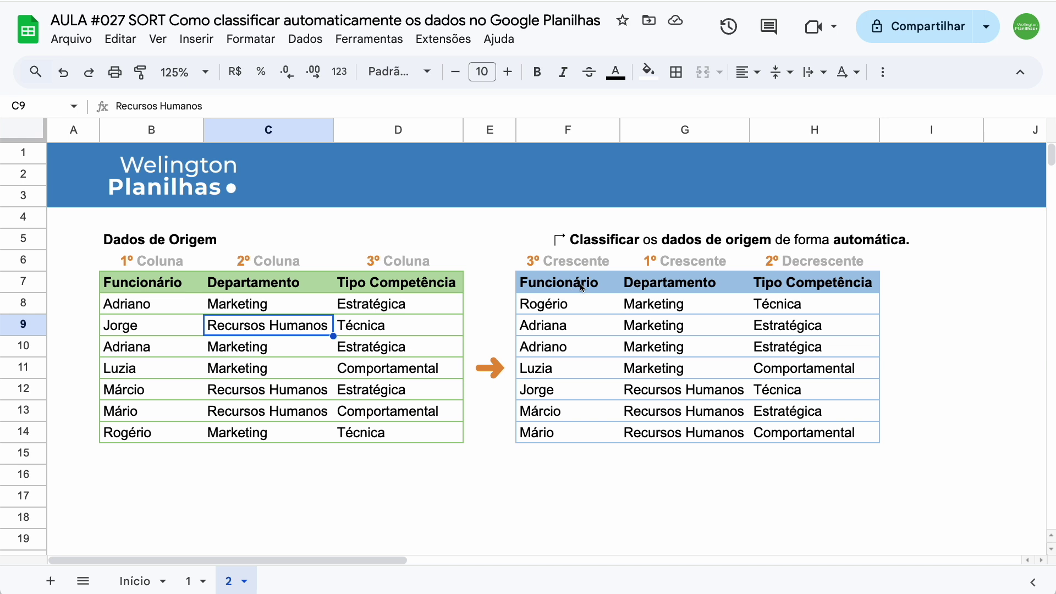
Clear F8:H14 and enter =SORT(B8:D14;2;VERDADEIRO) in F8 to sort by department.
drag(814, 432, 568, 305)
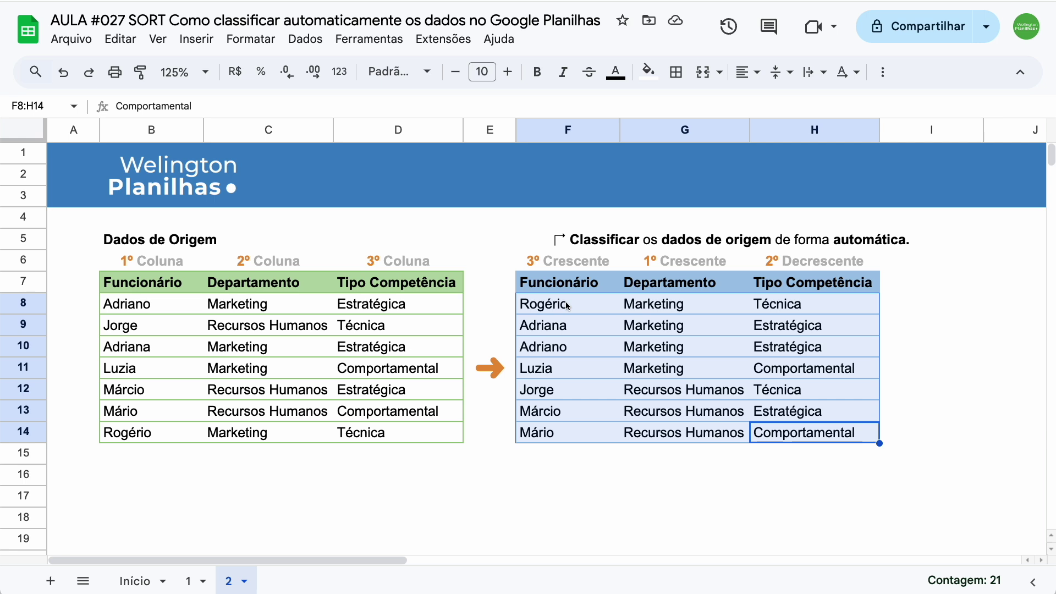
key(Delete)
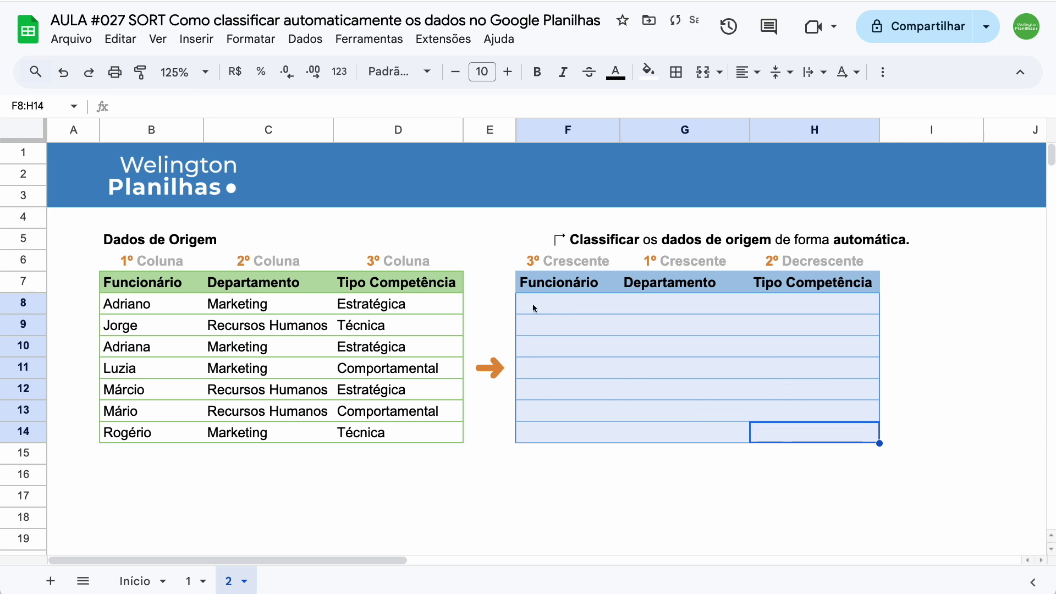
click(532, 304)
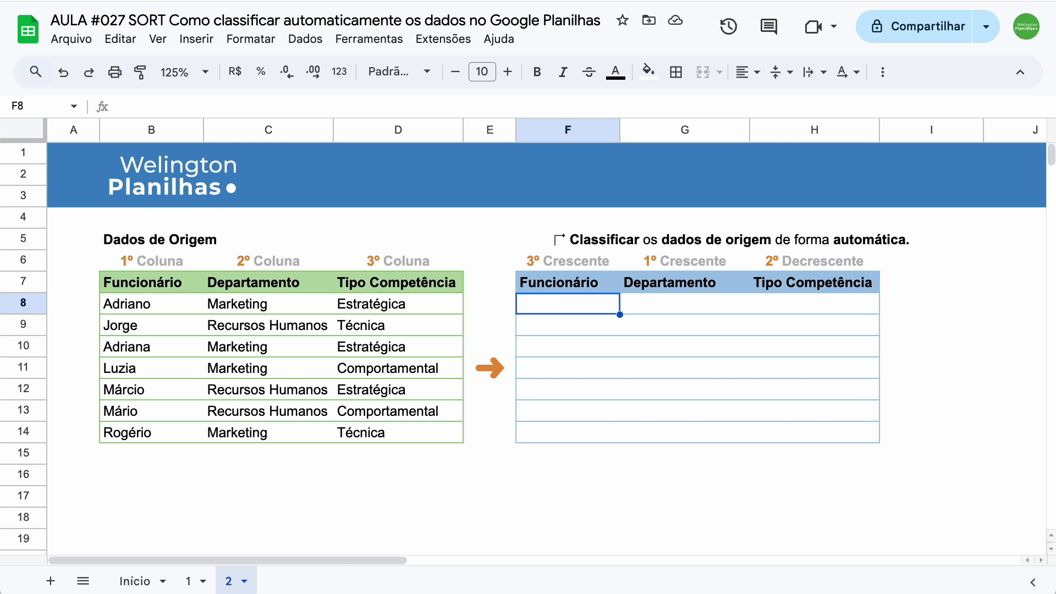
text(=sor)
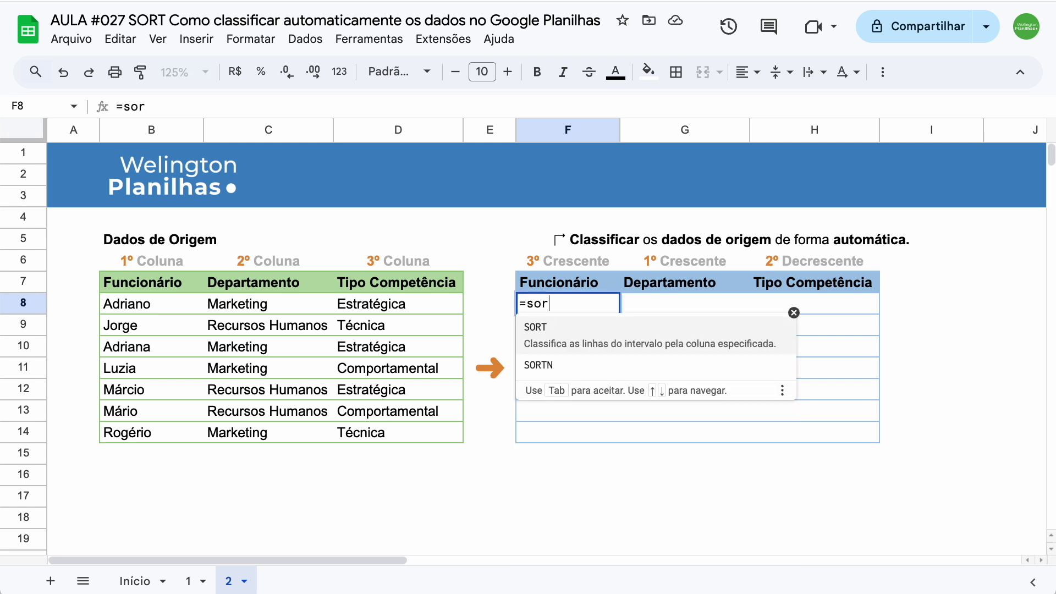
click(611, 331)
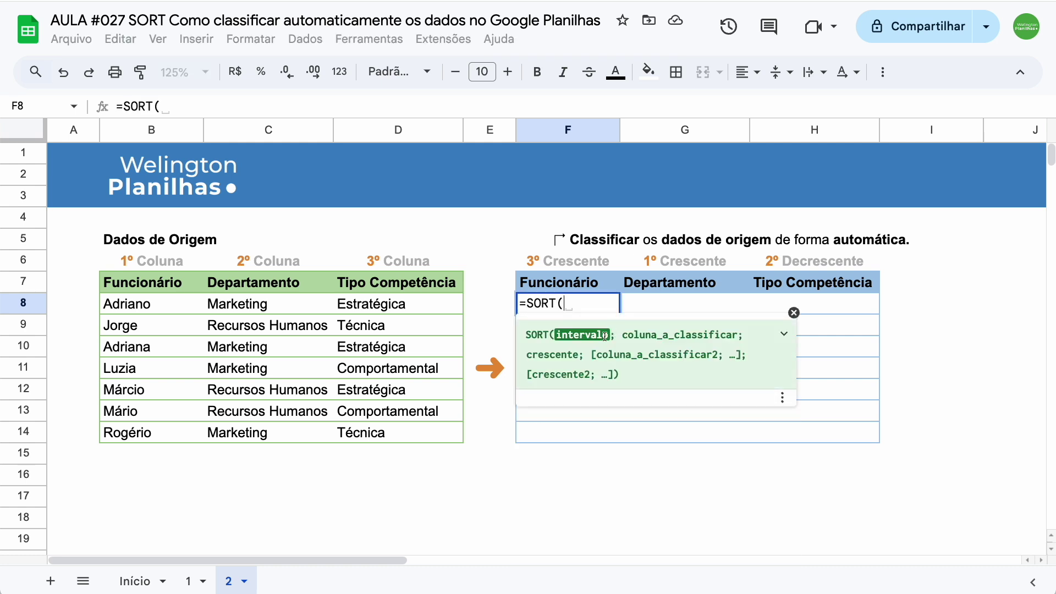
drag(129, 305, 416, 440)
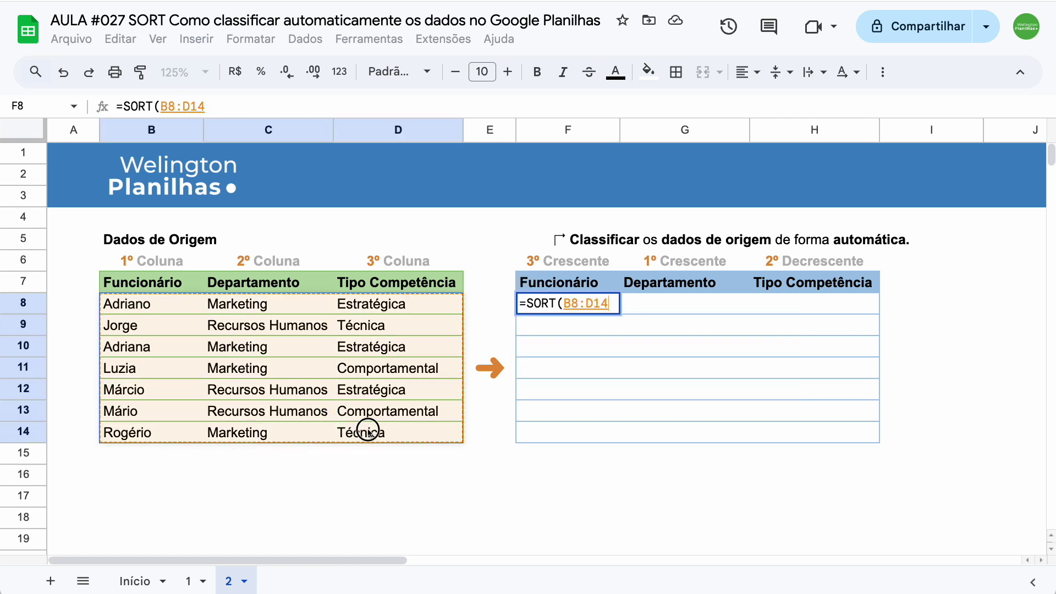
text(;)
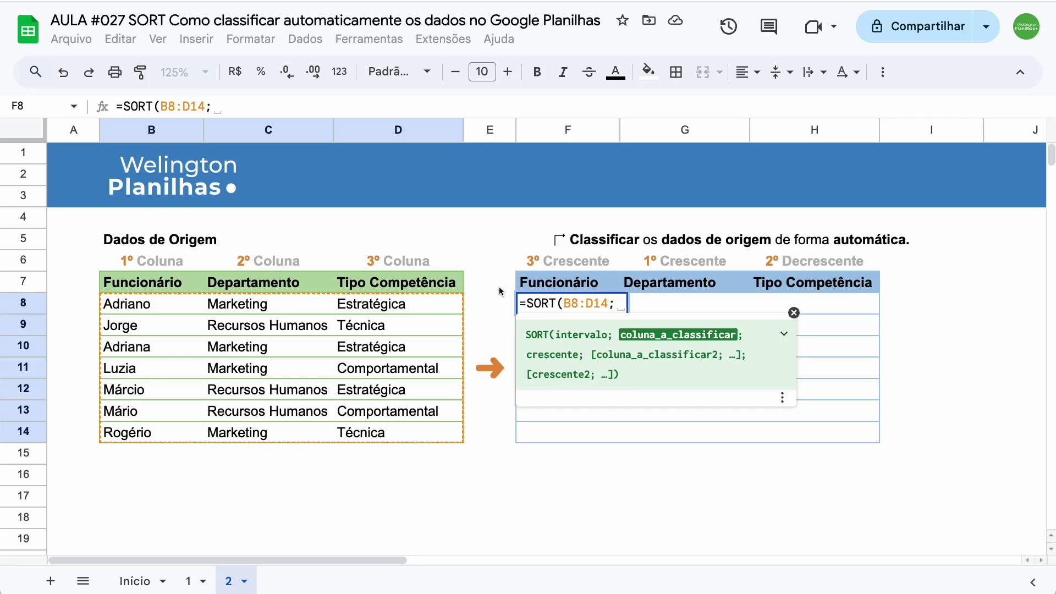
text(2;)
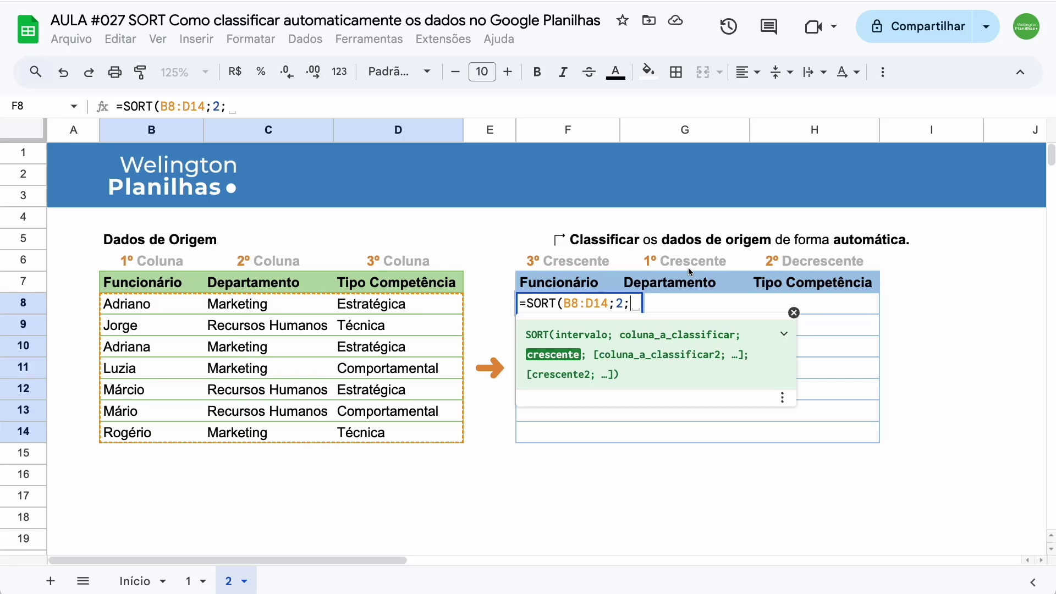
text(VER)
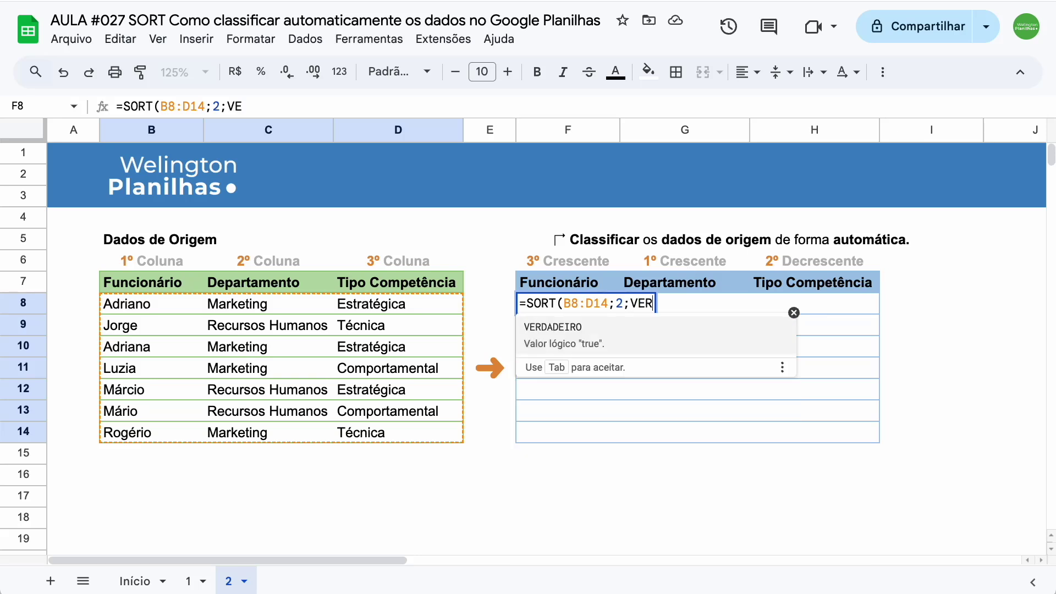
text(DADEIRO)
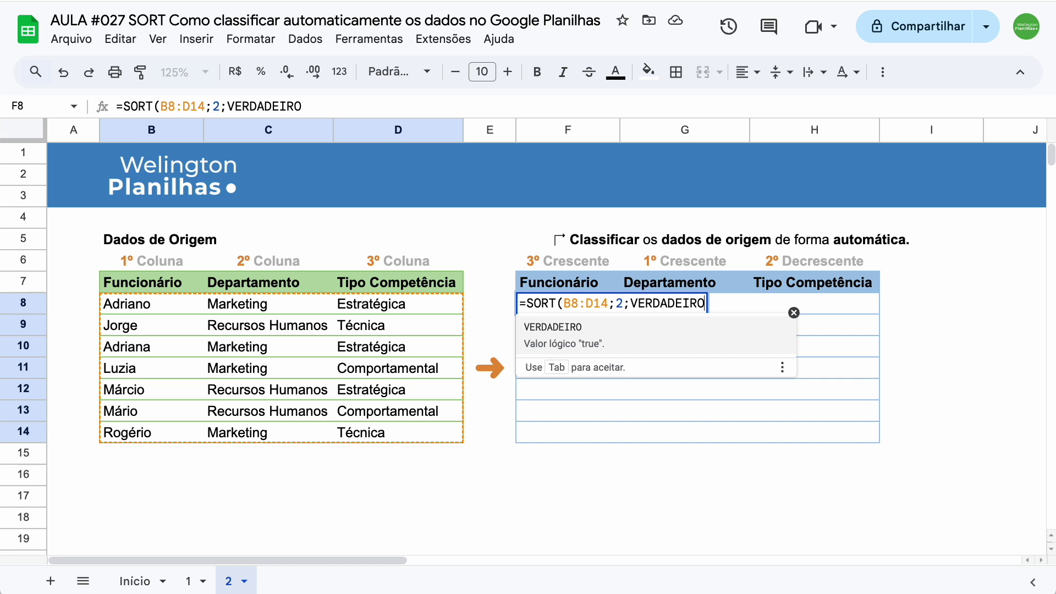
text())
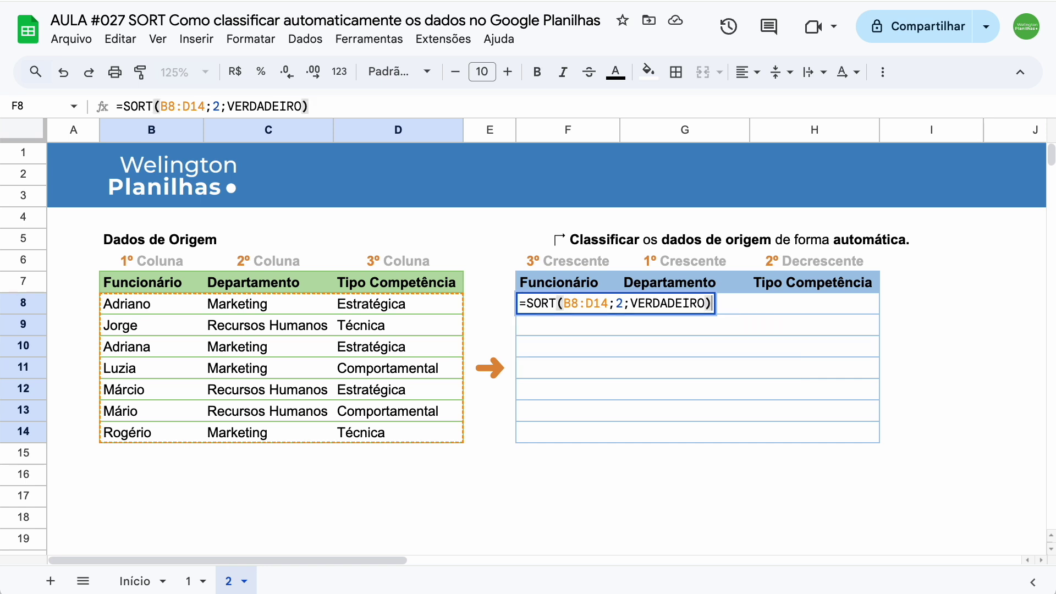
key(Return)
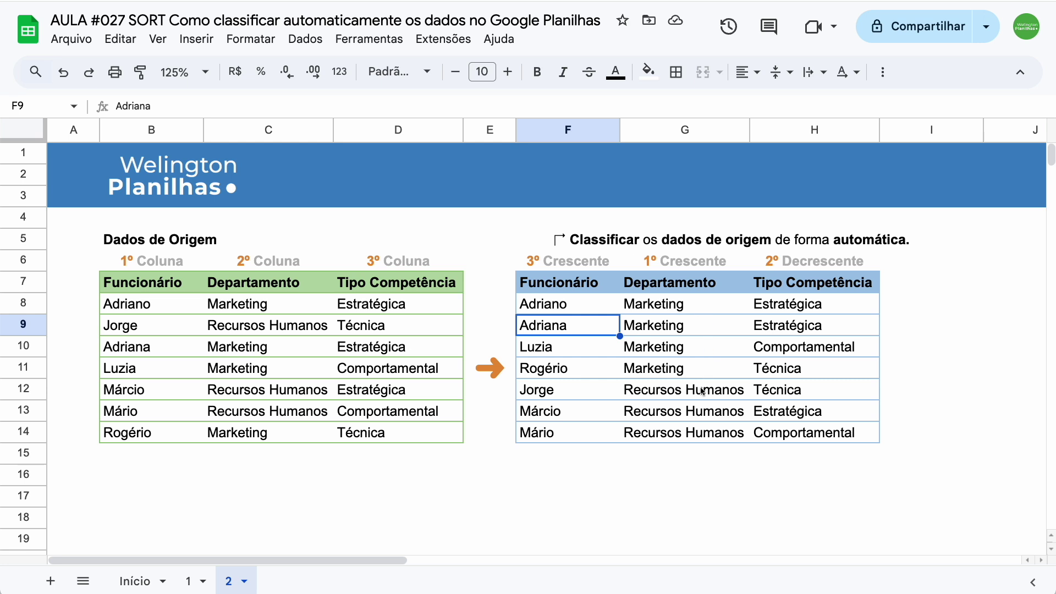
Extend the F8 formula to =SORT(B8:D14;2;VERDADEIRO;3;FALSO;1;VERDADEIRO).
click(583, 302)
double_click(563, 305)
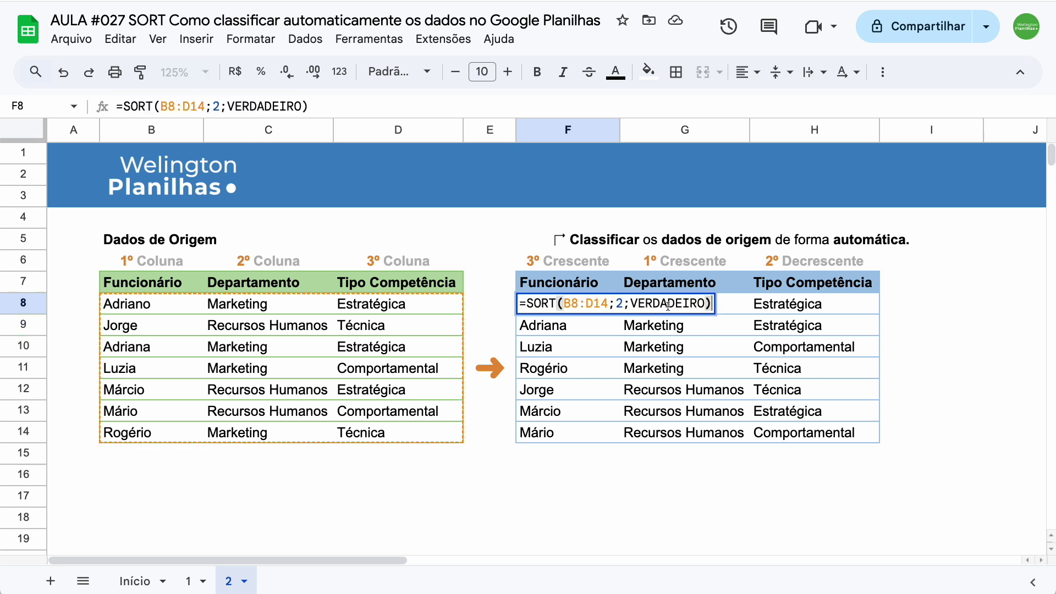
click(702, 303)
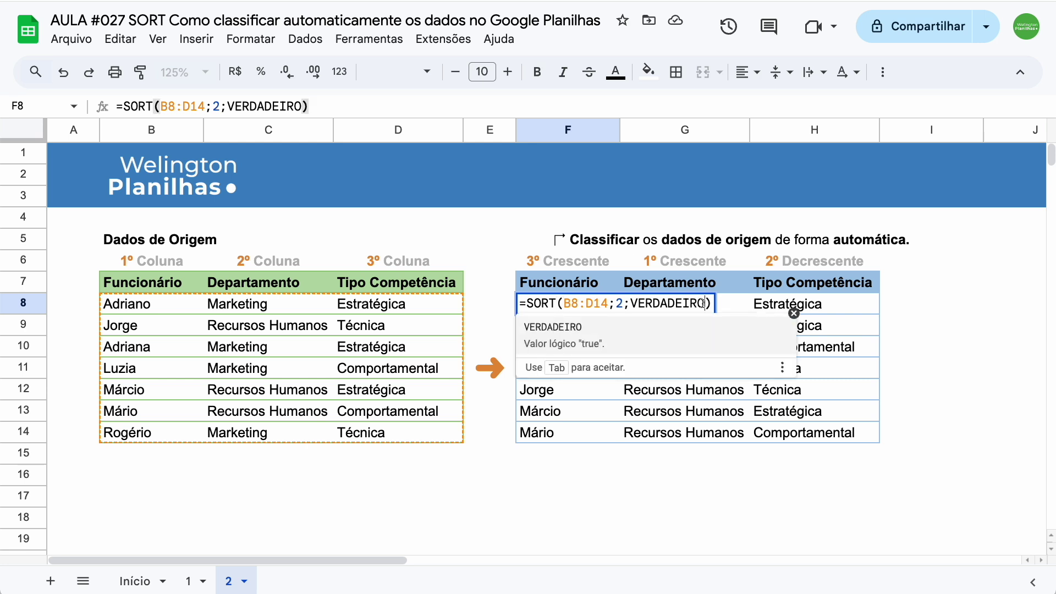
text(;)
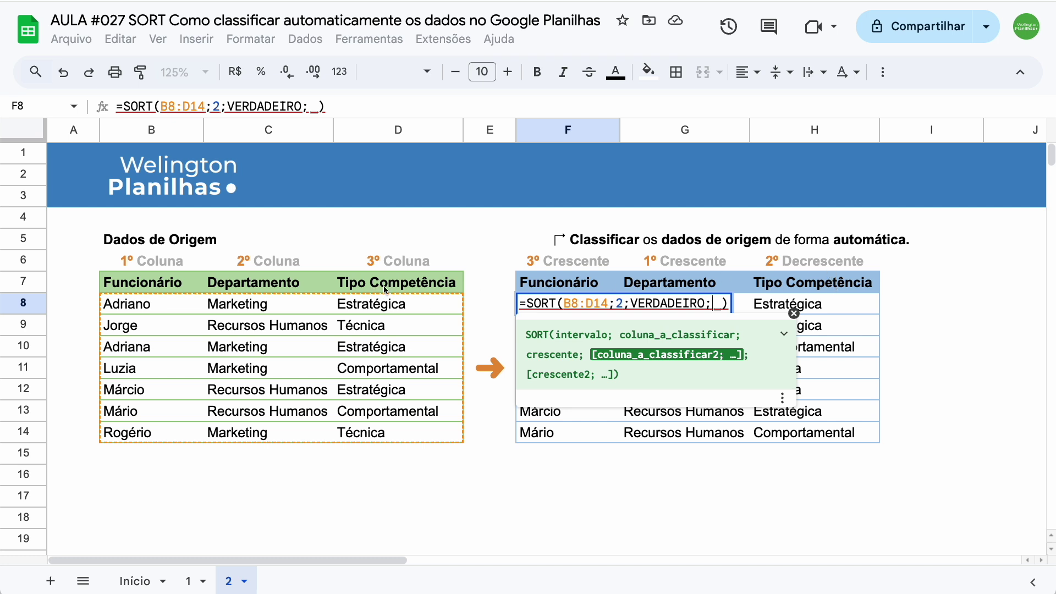
mouse_move(702, 303)
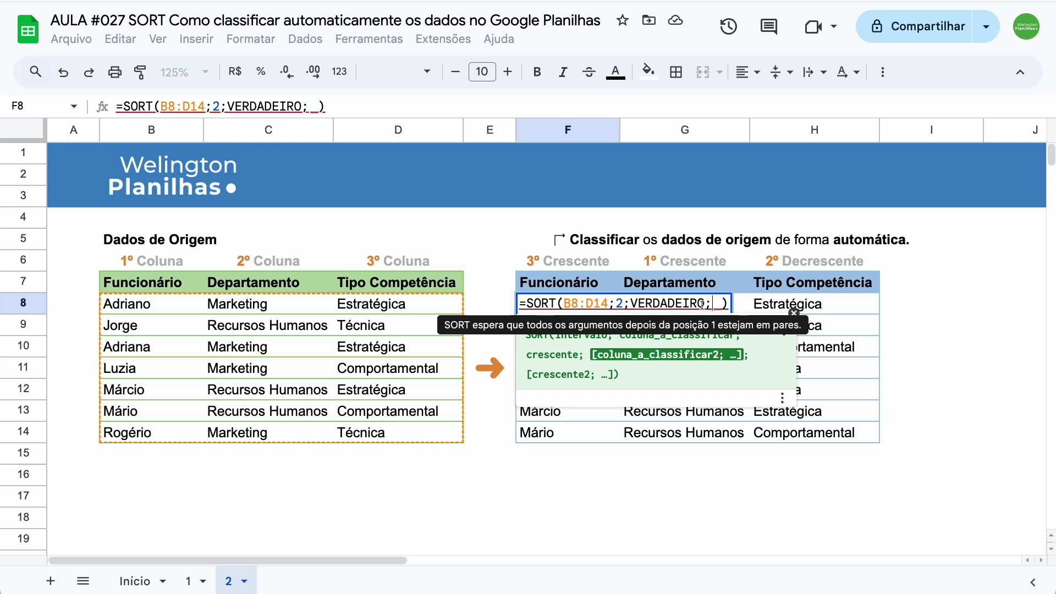
text(3;)
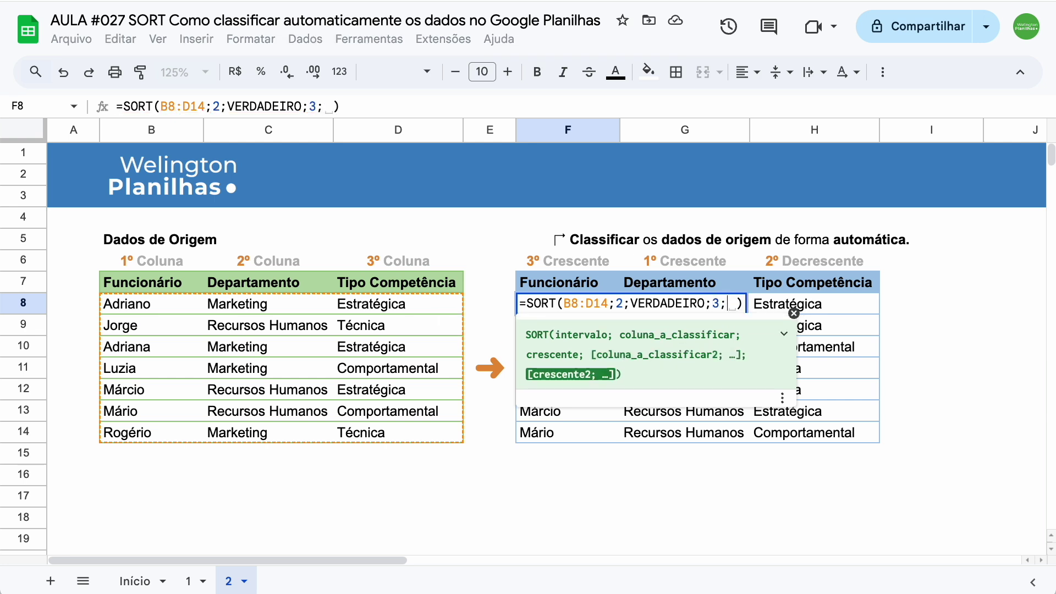
text(F)
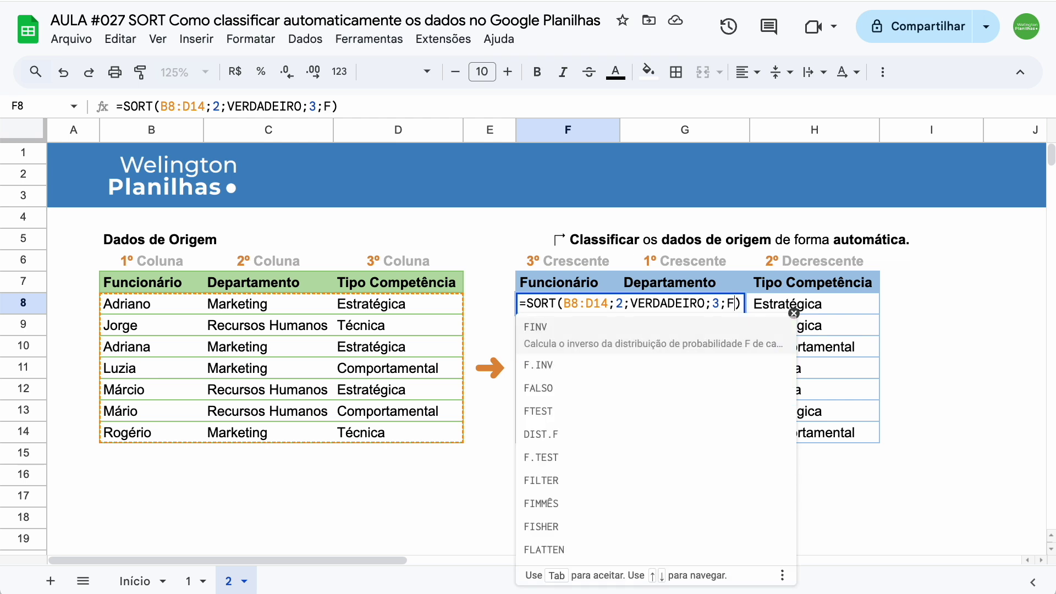
text(ALSO)
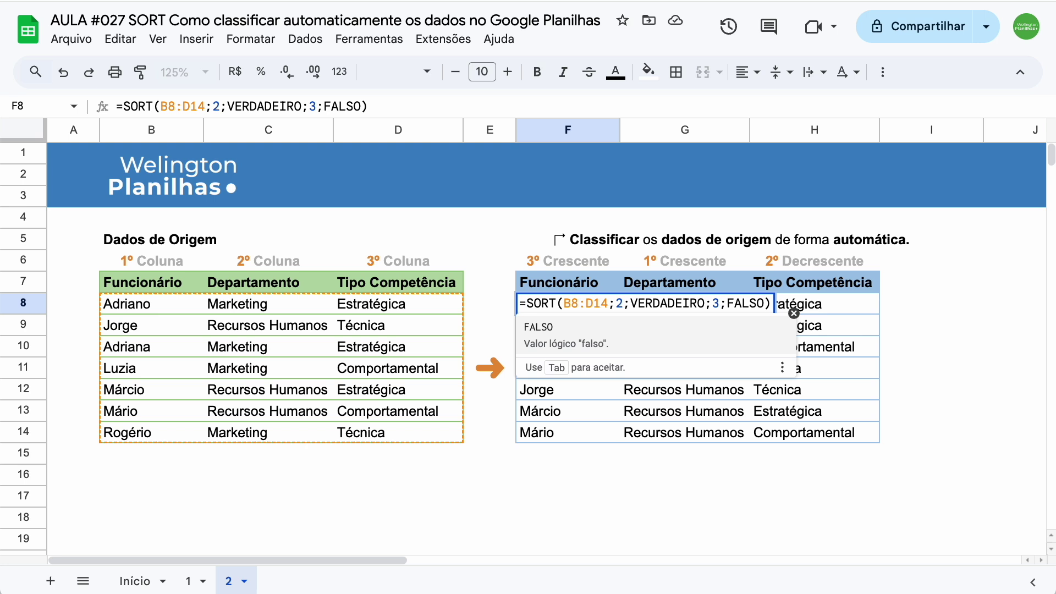
text(;)
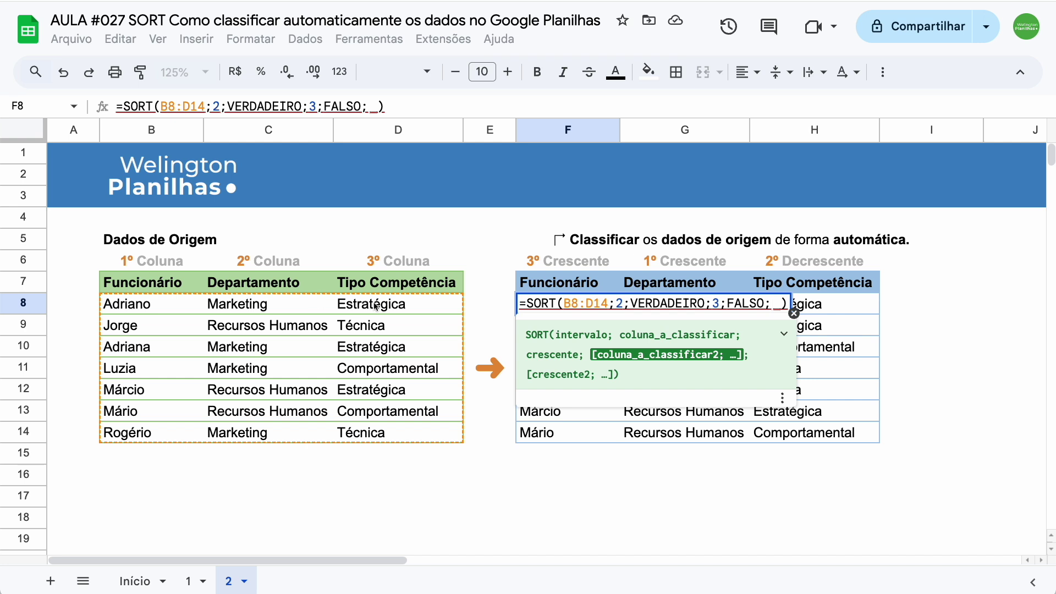
text(1)
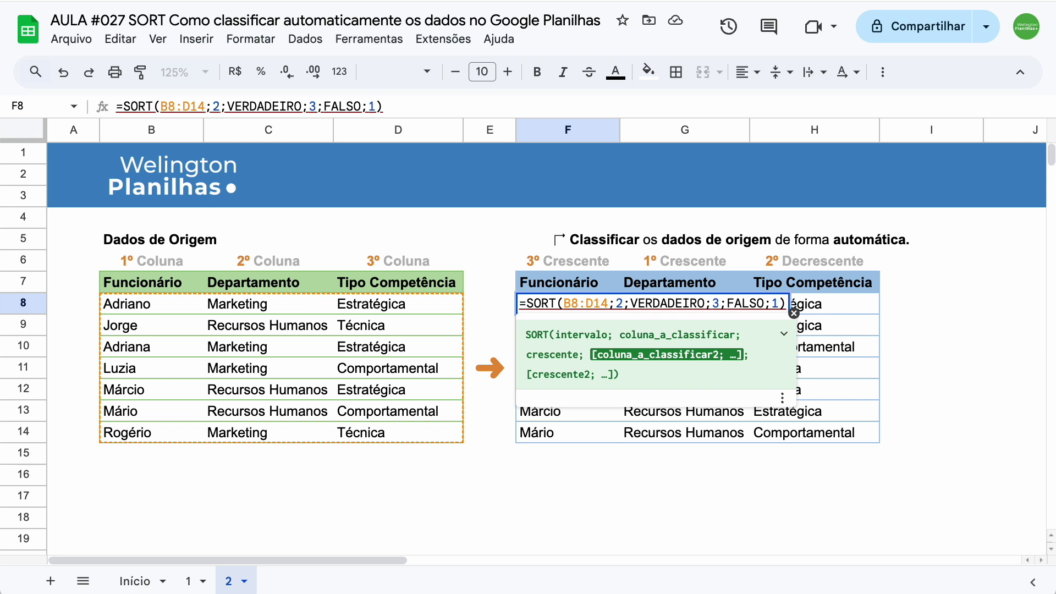
text(;)
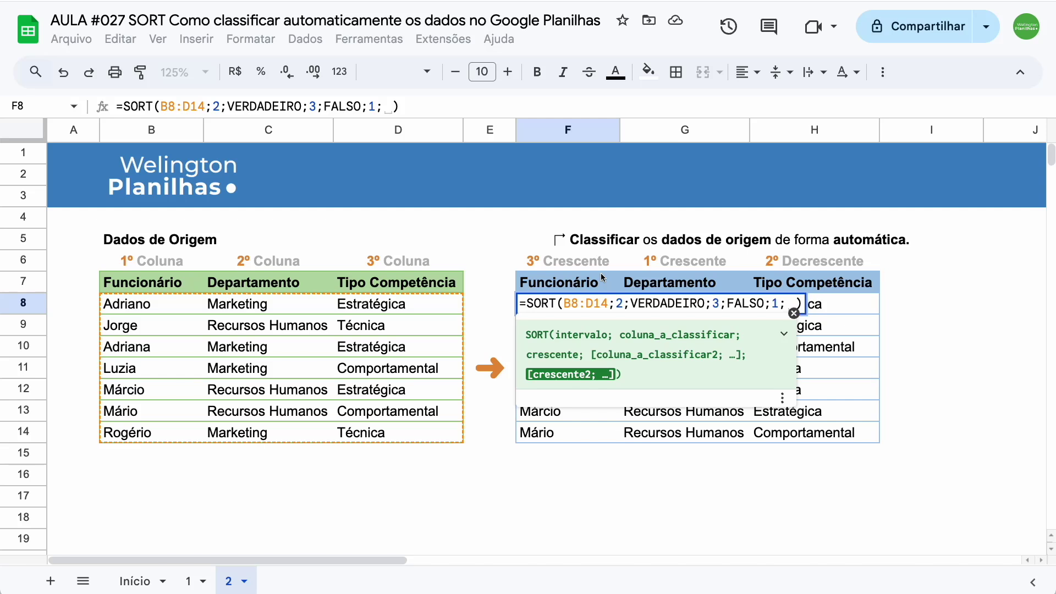
text(VERDAD)
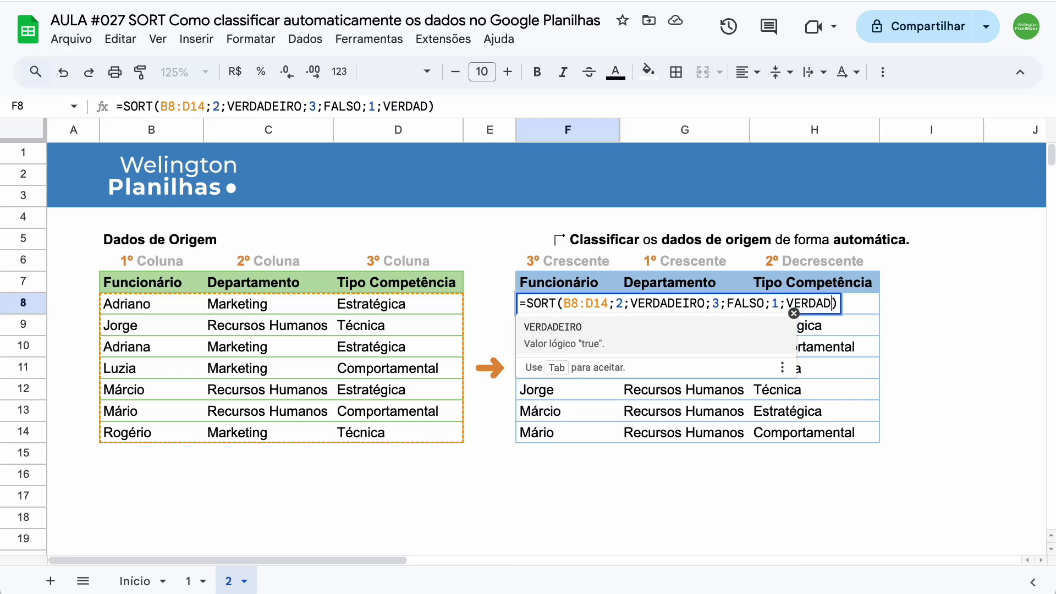
text(E)
key(Tab)
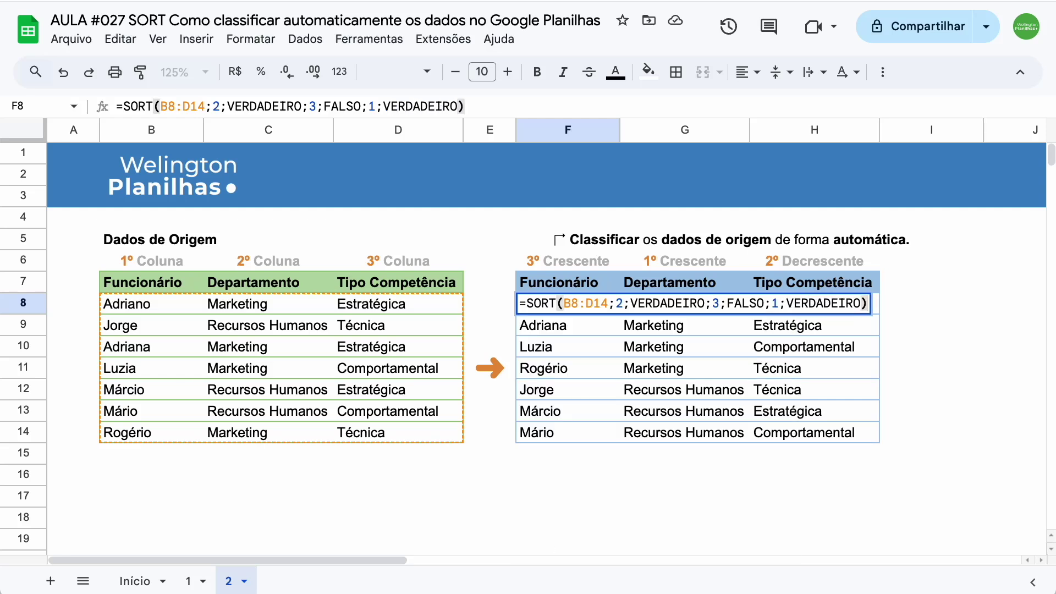
key(Return)
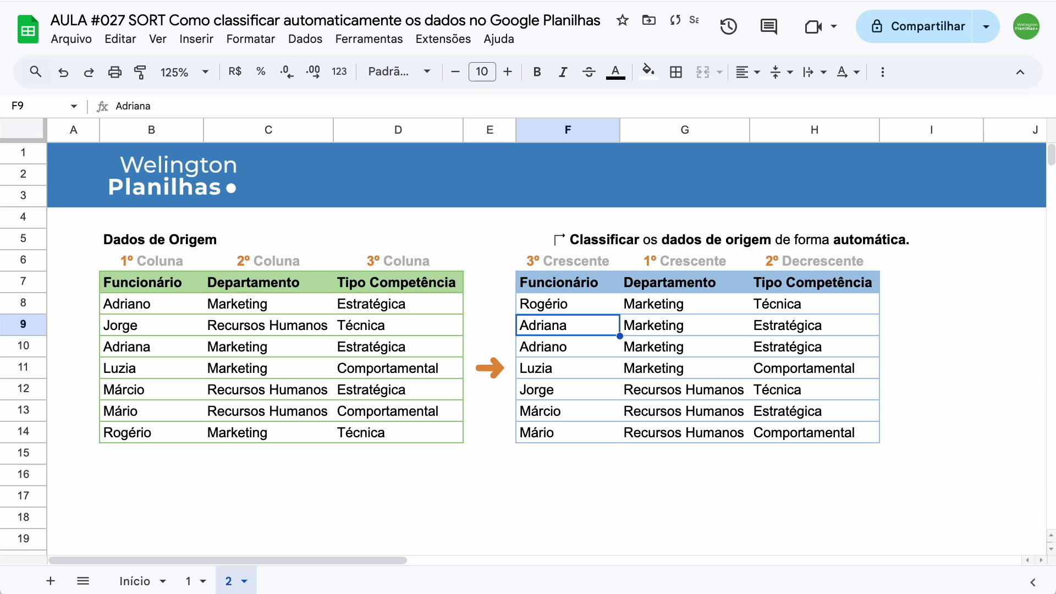
Check the first sorted row's department and competency type, and the F8 formula.
click(691, 308)
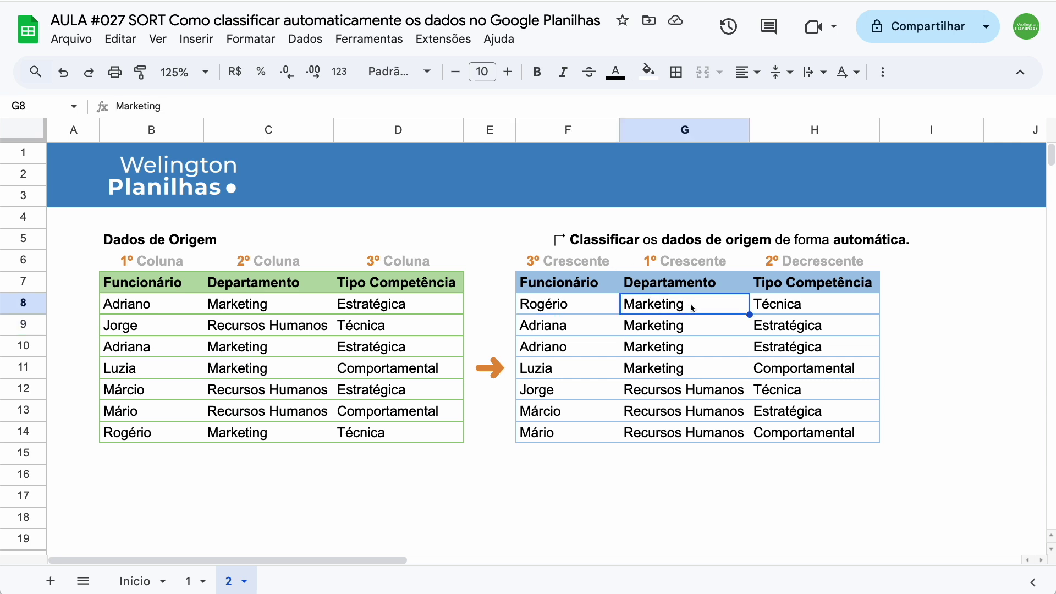
click(776, 309)
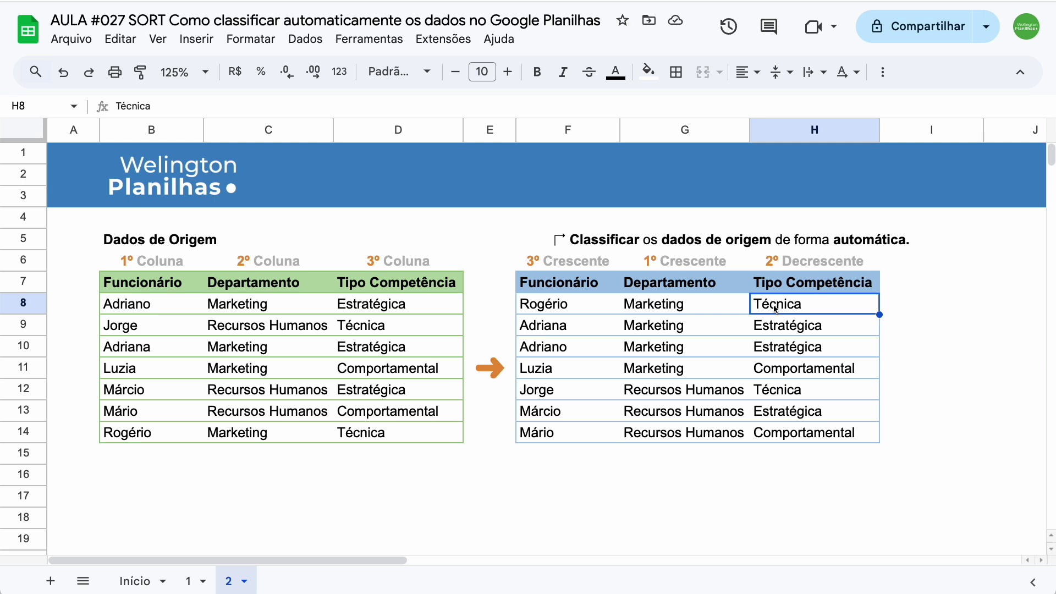
click(605, 309)
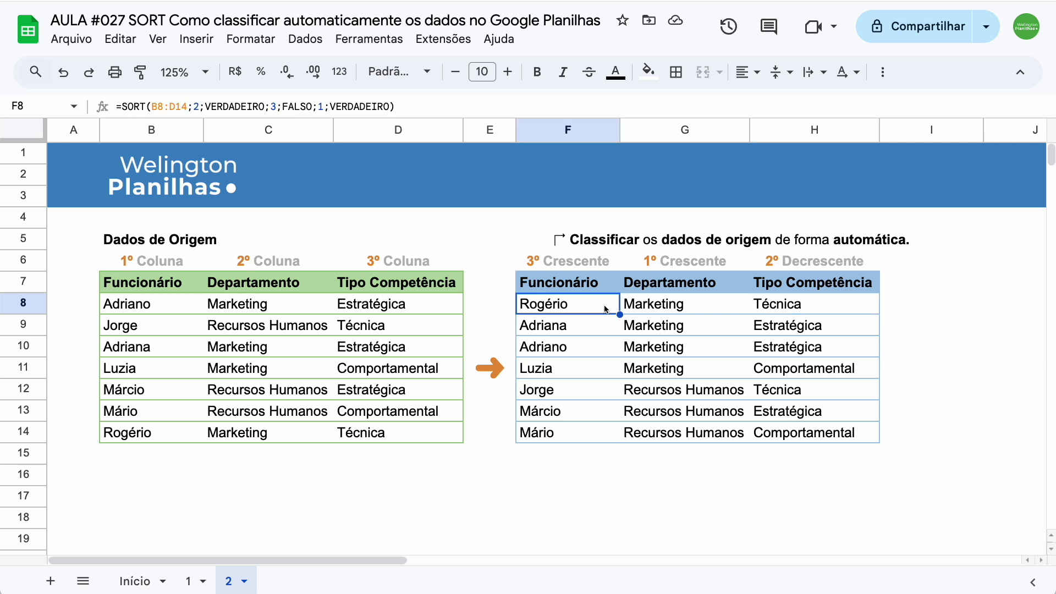
Copy Marketing from C10 into C9, then go to sheet 1.
click(263, 350)
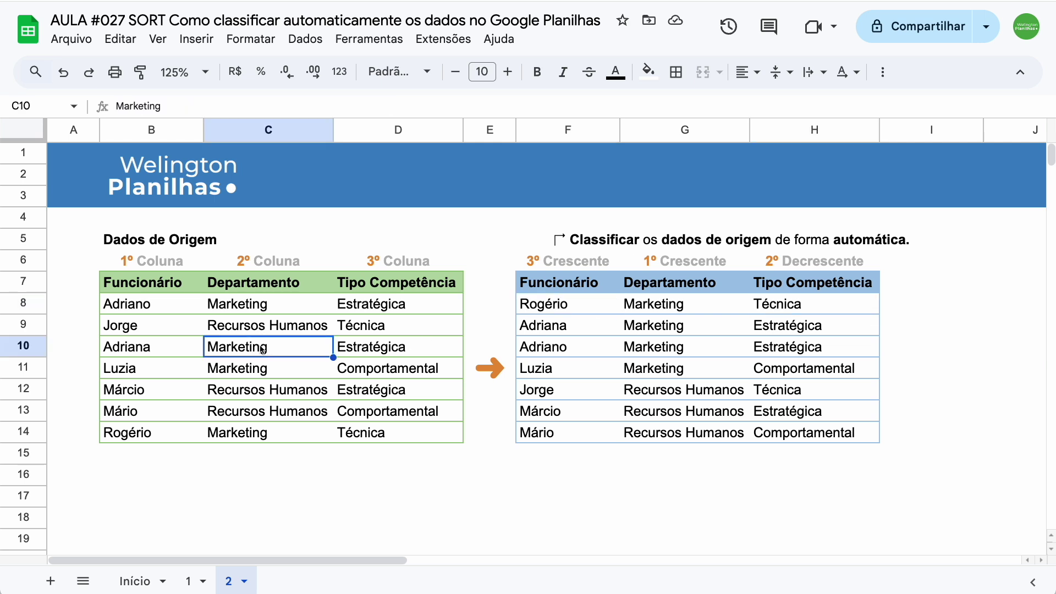
key(ctrl+c)
click(266, 327)
key(ctrl+v)
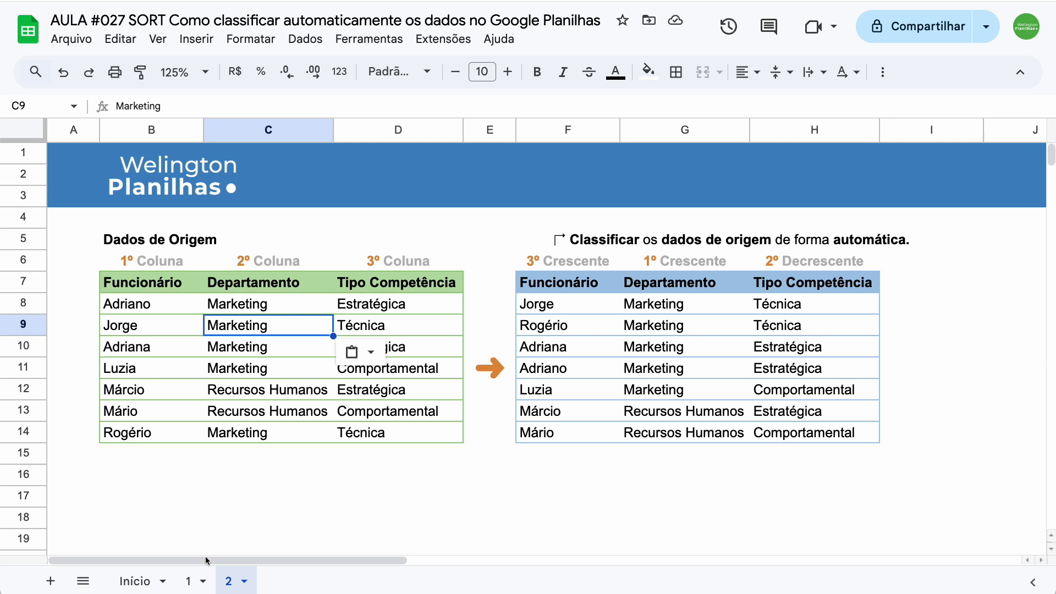
click(192, 581)
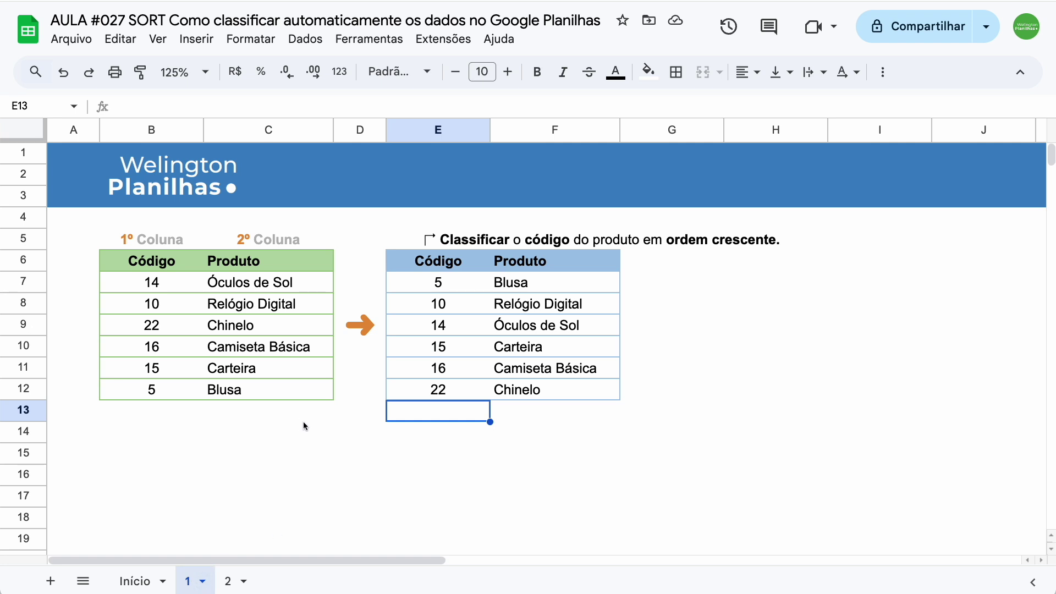
Review the E7 formula on sheet 1 and the F8 formula on sheet 2 without changes.
double_click(443, 287)
key(Escape)
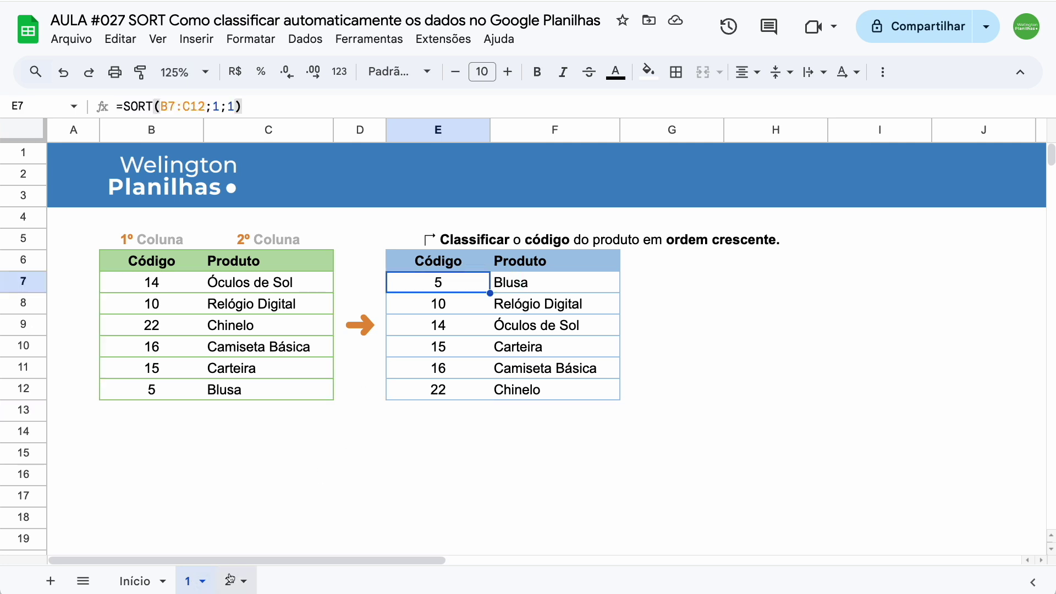
click(231, 581)
double_click(542, 303)
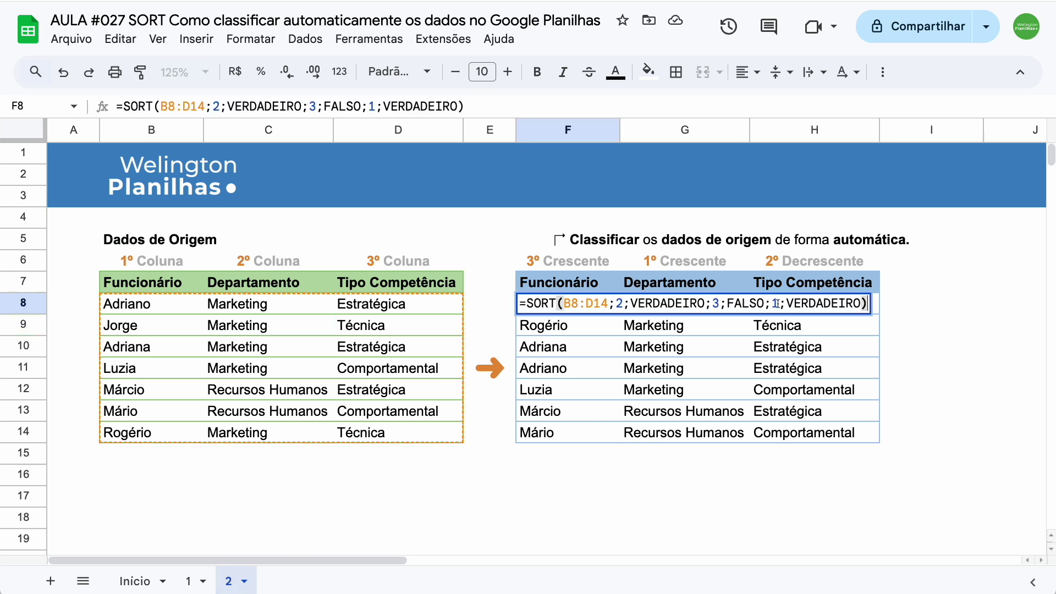
click(559, 458)
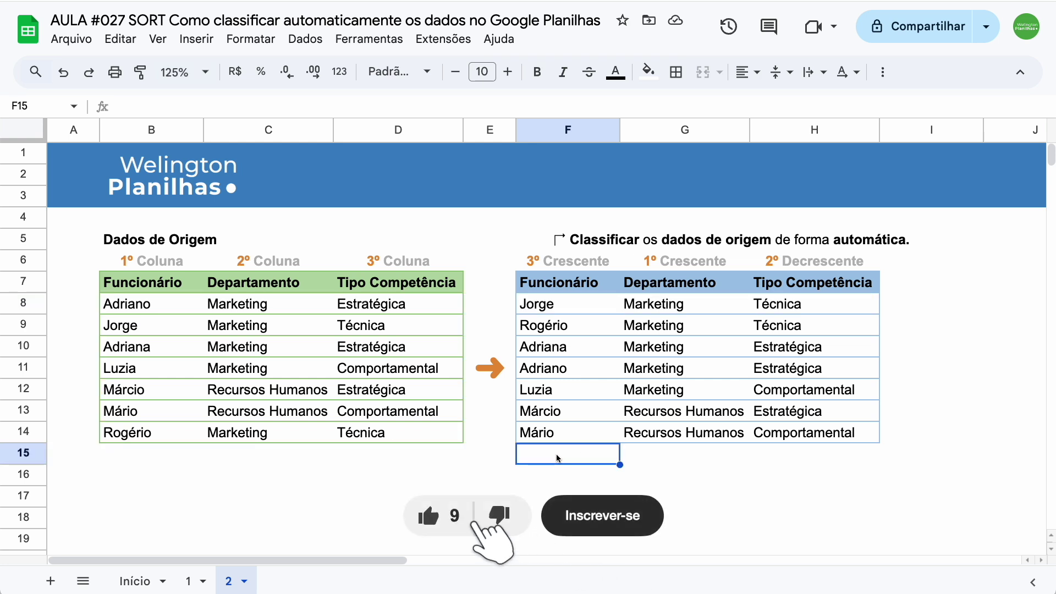